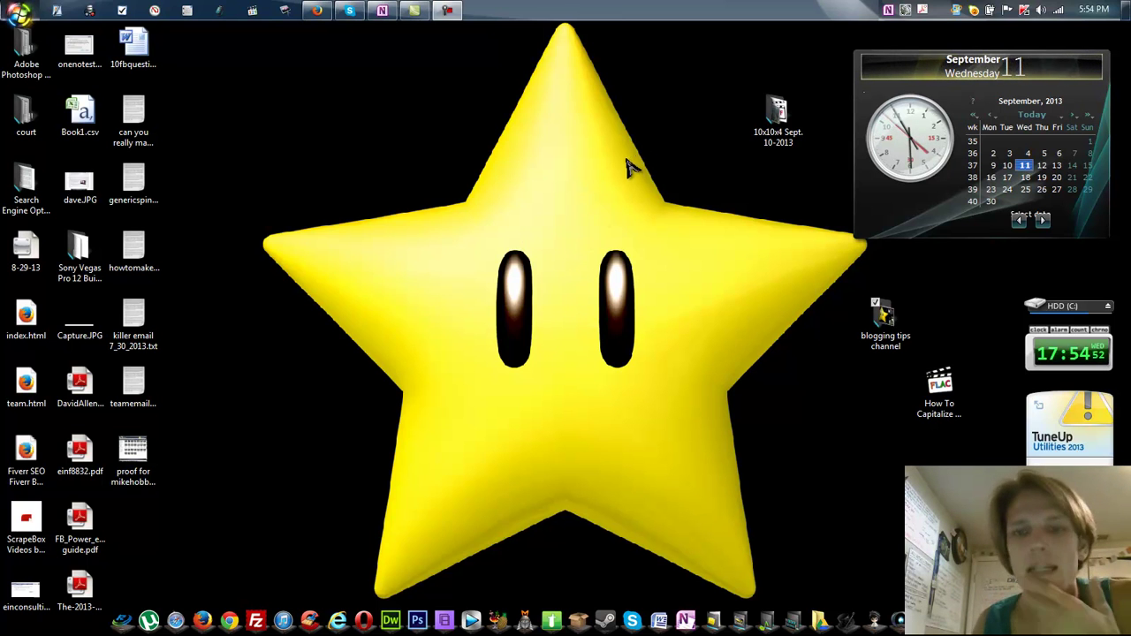
# - Bring the Firefox window with the GoDaddy My Account page to the front
pyautogui.click(318, 12)
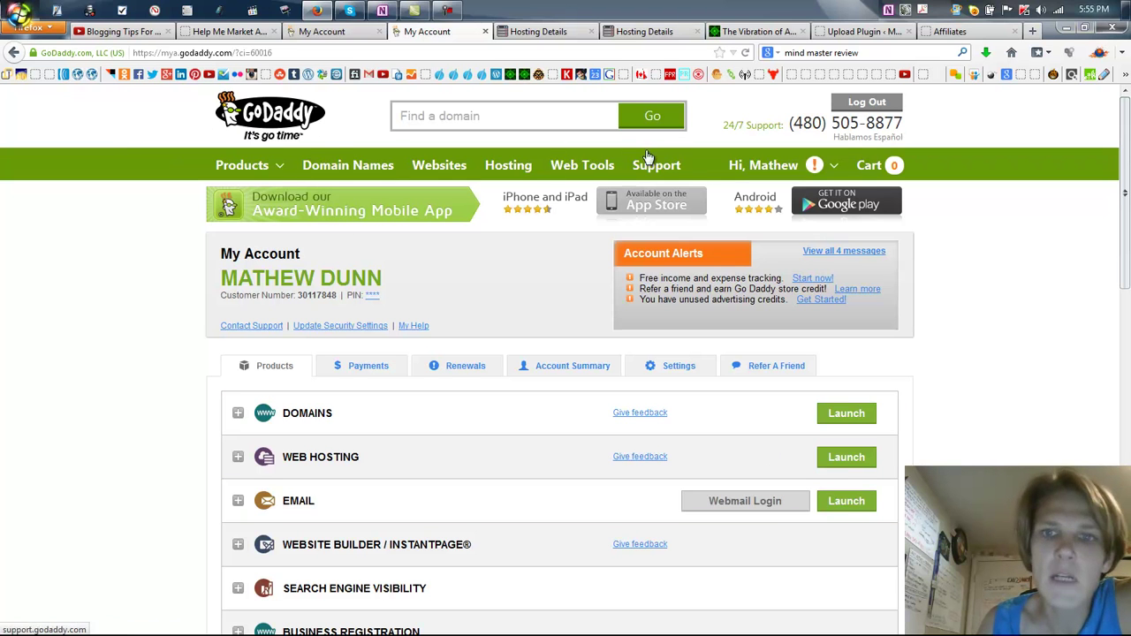
# - Launch Domains from My Account and log in to reach the list of nine domains
pyautogui.moveTo(817, 165)
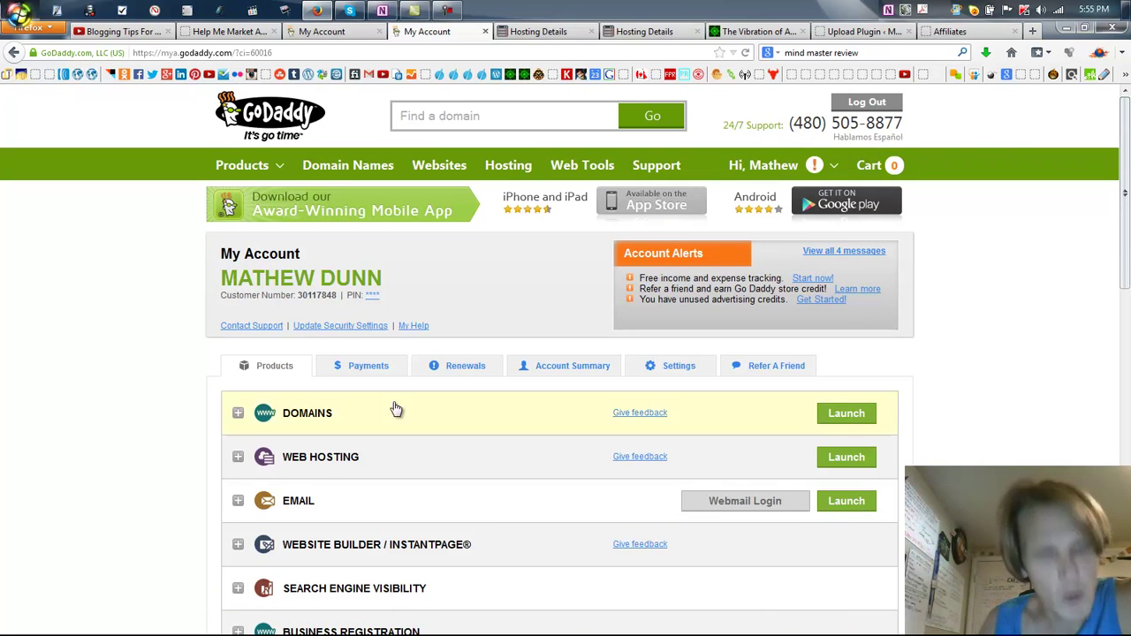
pyautogui.click(859, 419)
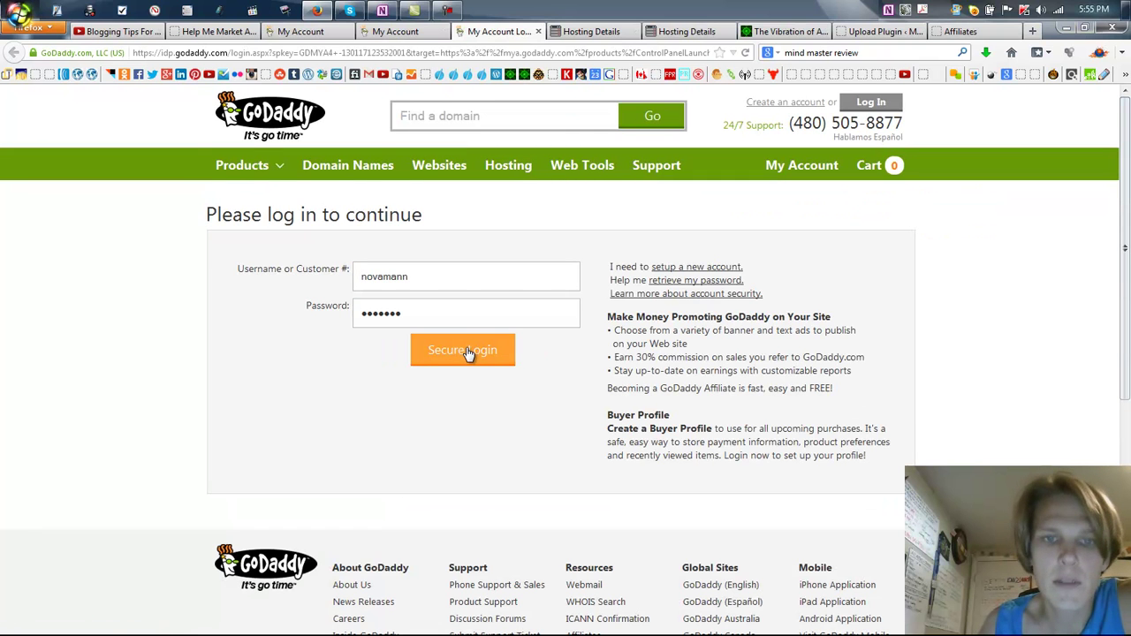
pyautogui.click(468, 354)
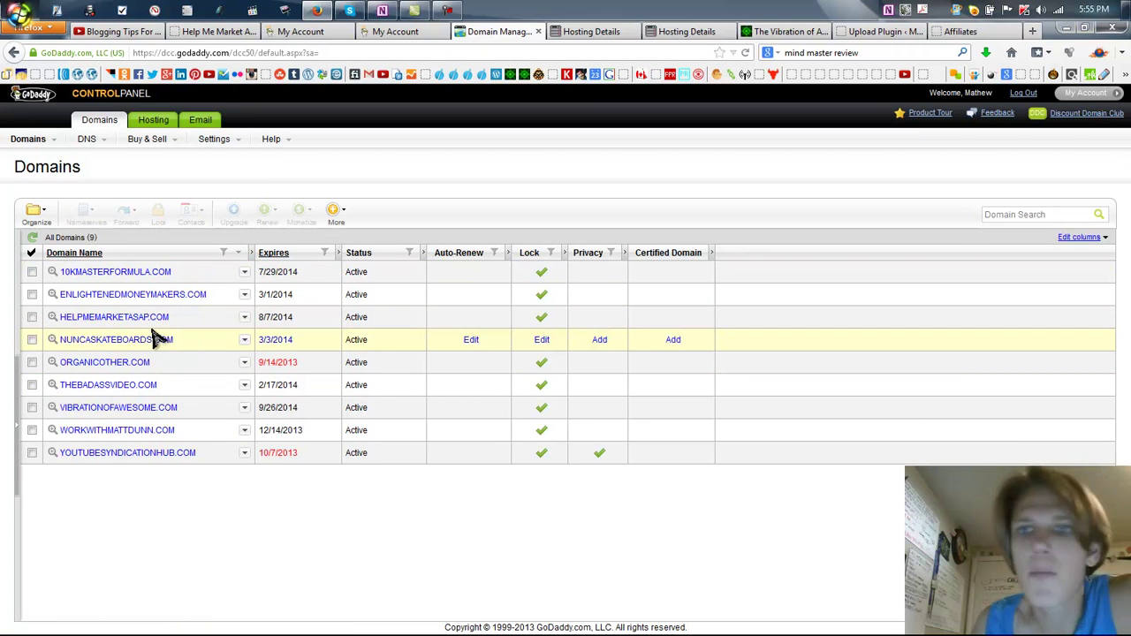
pyautogui.click(950, 32)
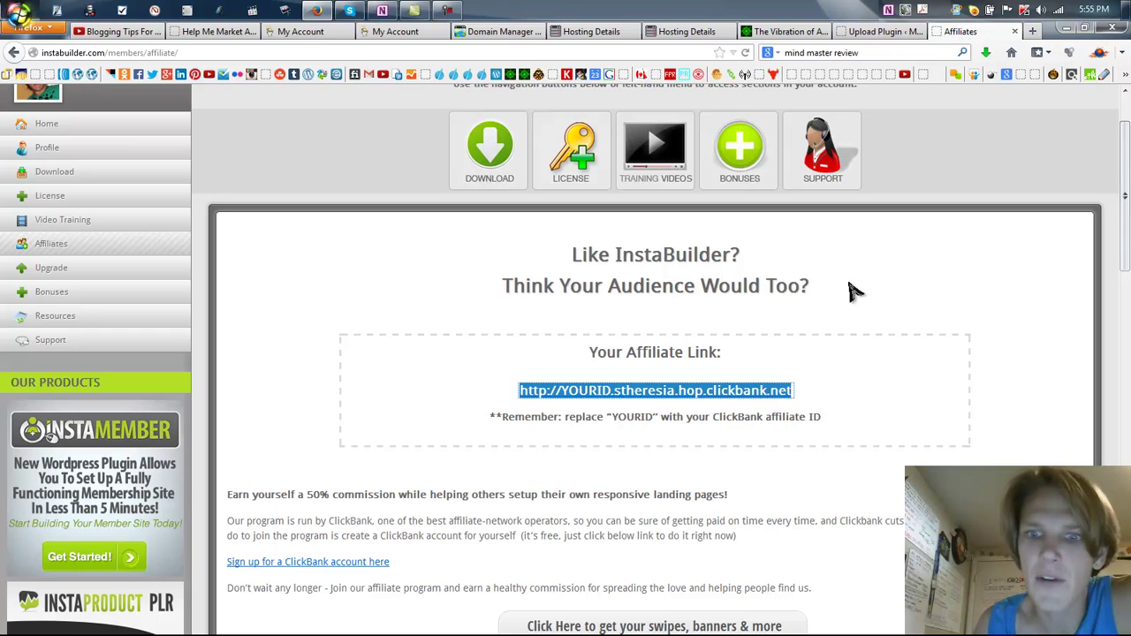
pyautogui.moveTo(813, 397); pyautogui.dragTo(529, 393)
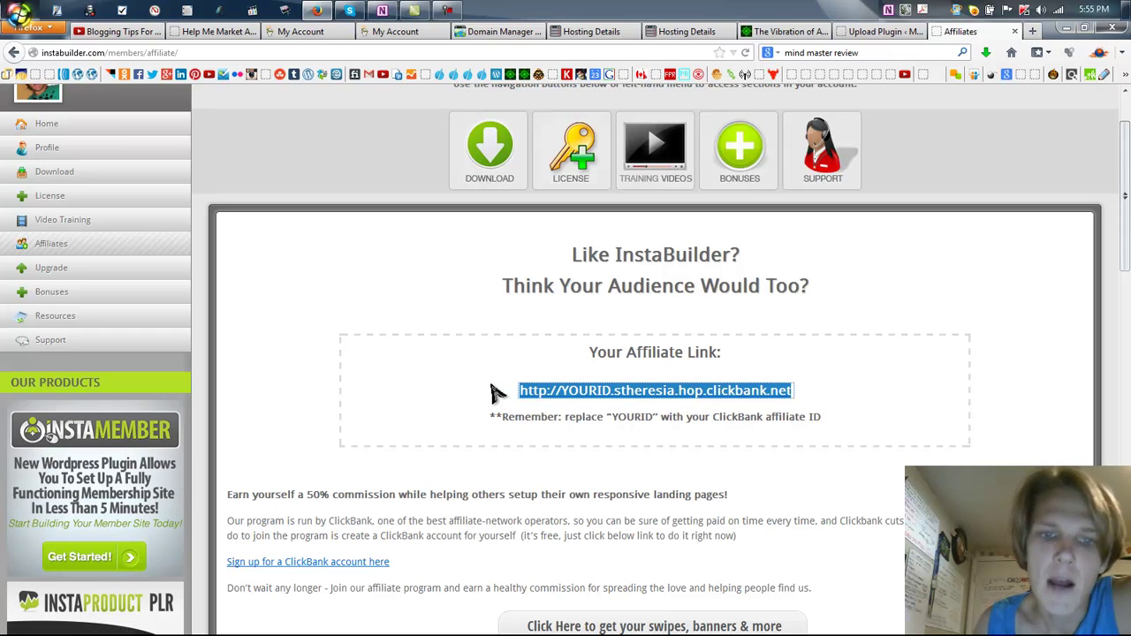
pyautogui.click(498, 392)
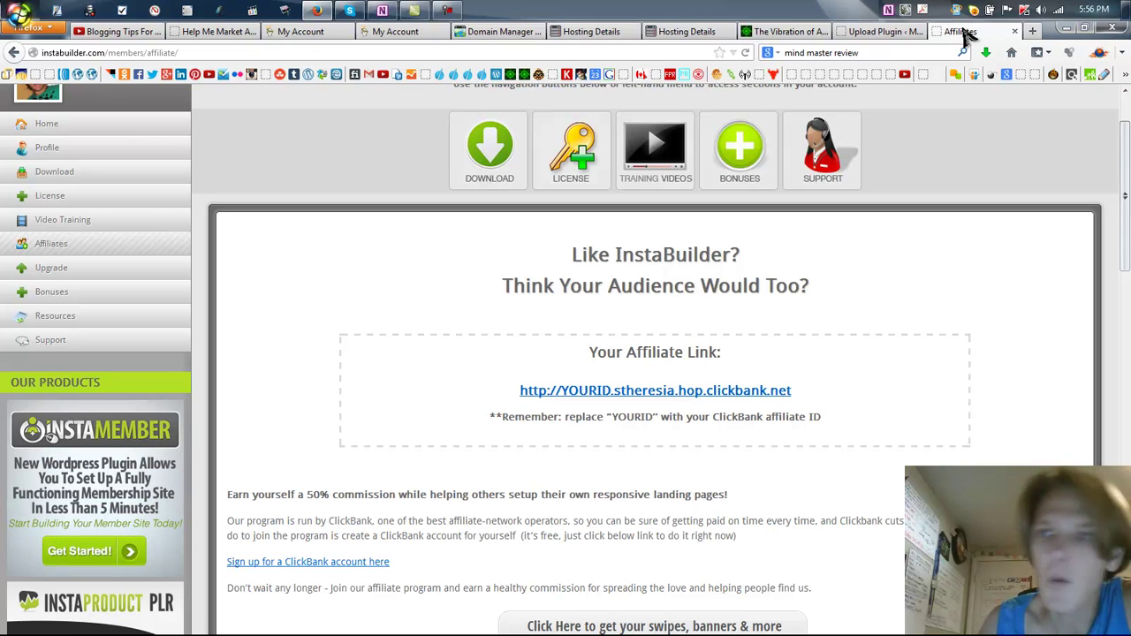
pyautogui.click(494, 32)
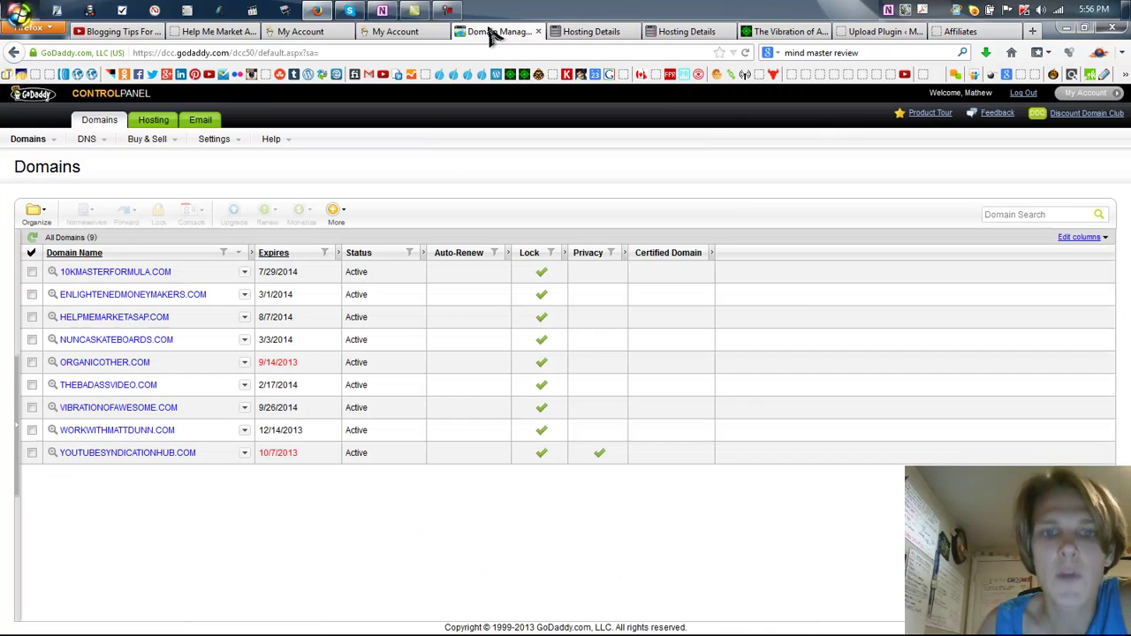
# - Open WORKWITHMATTDUNN.COM's details and its subdomain Forwarding and Masking settings
pyautogui.click(96, 436)
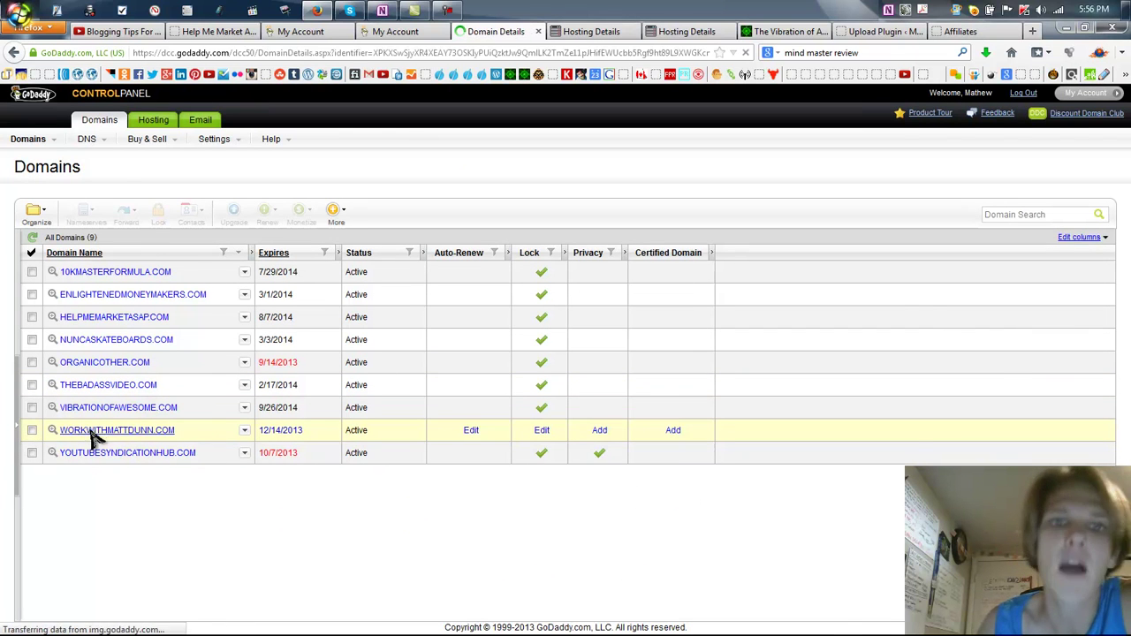
pyautogui.scroll(-2, 207, 226)
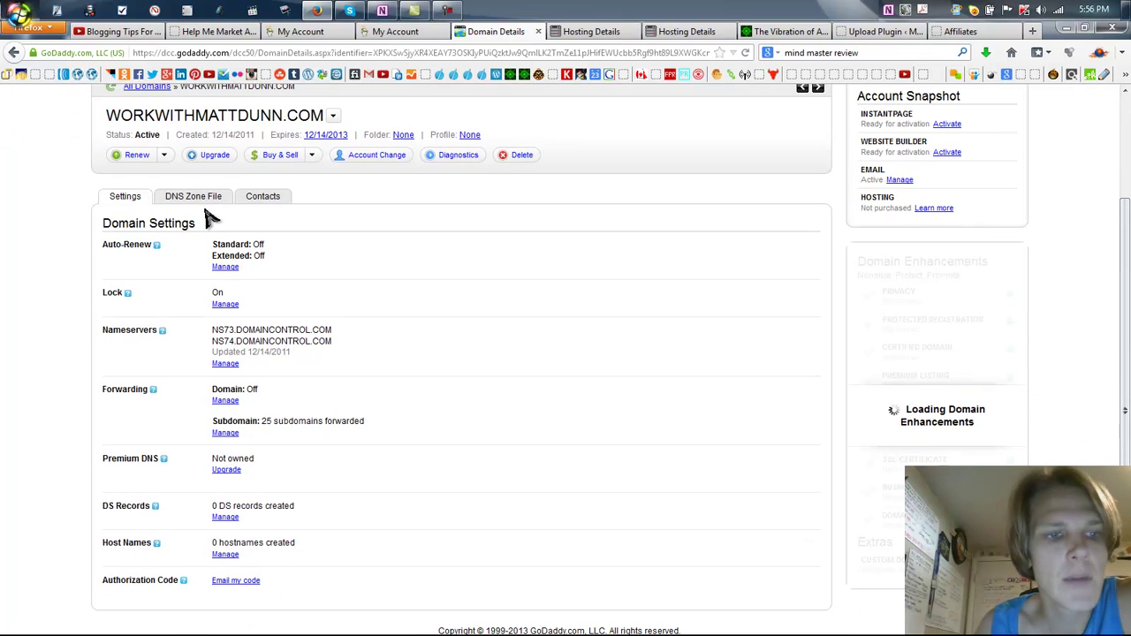
pyautogui.click(227, 434)
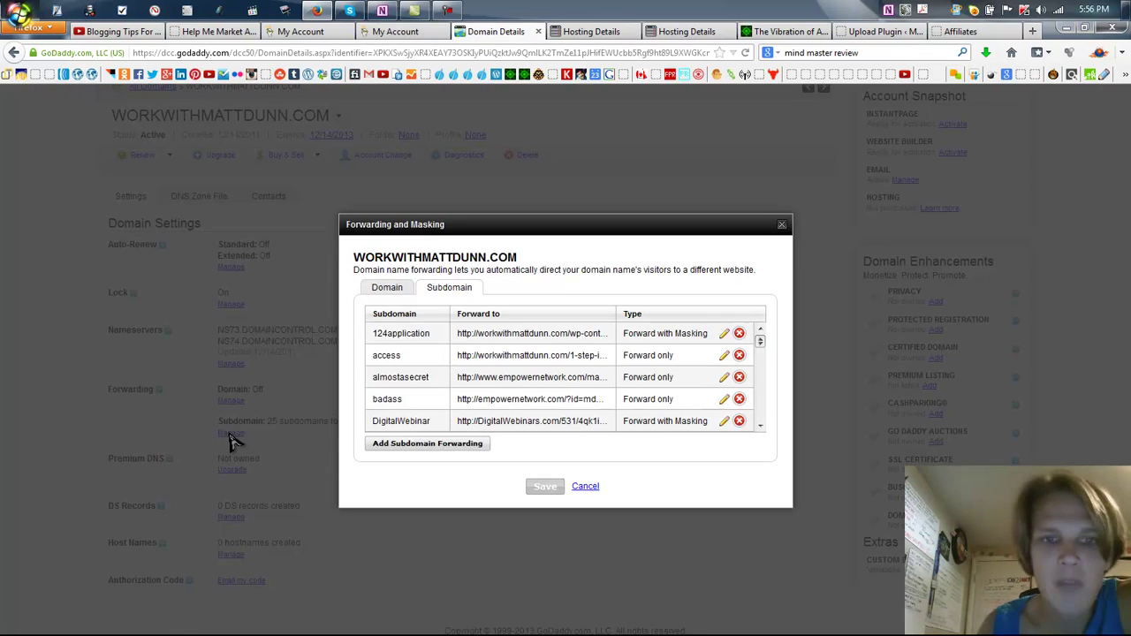
pyautogui.scroll(-3, 445, 374)
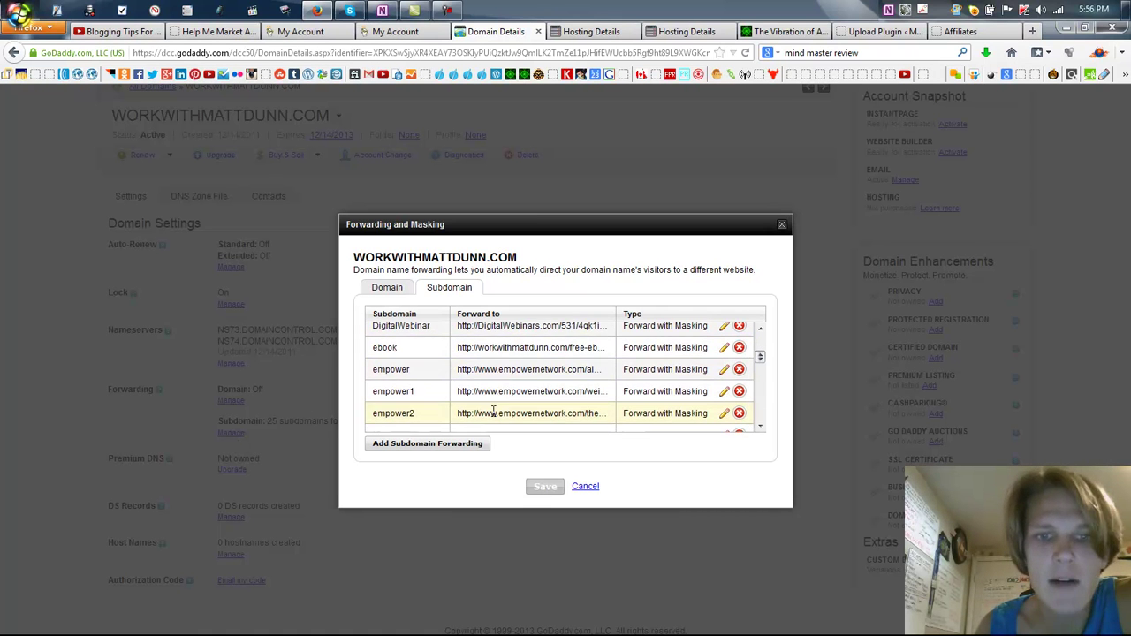
pyautogui.scroll(5, 500, 411)
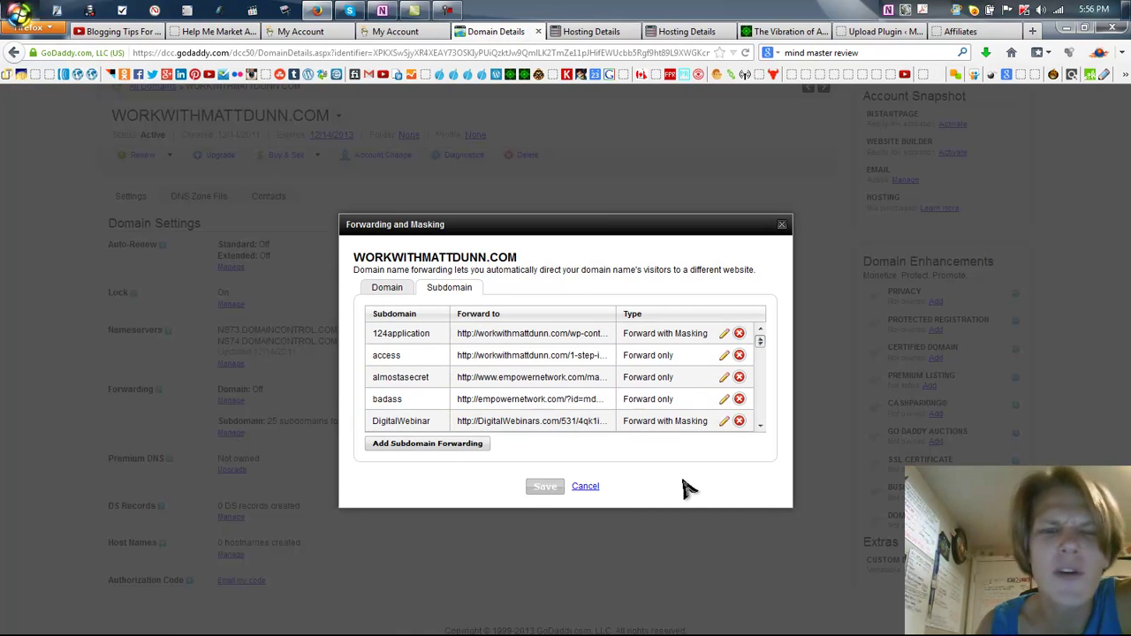
pyautogui.click(407, 445)
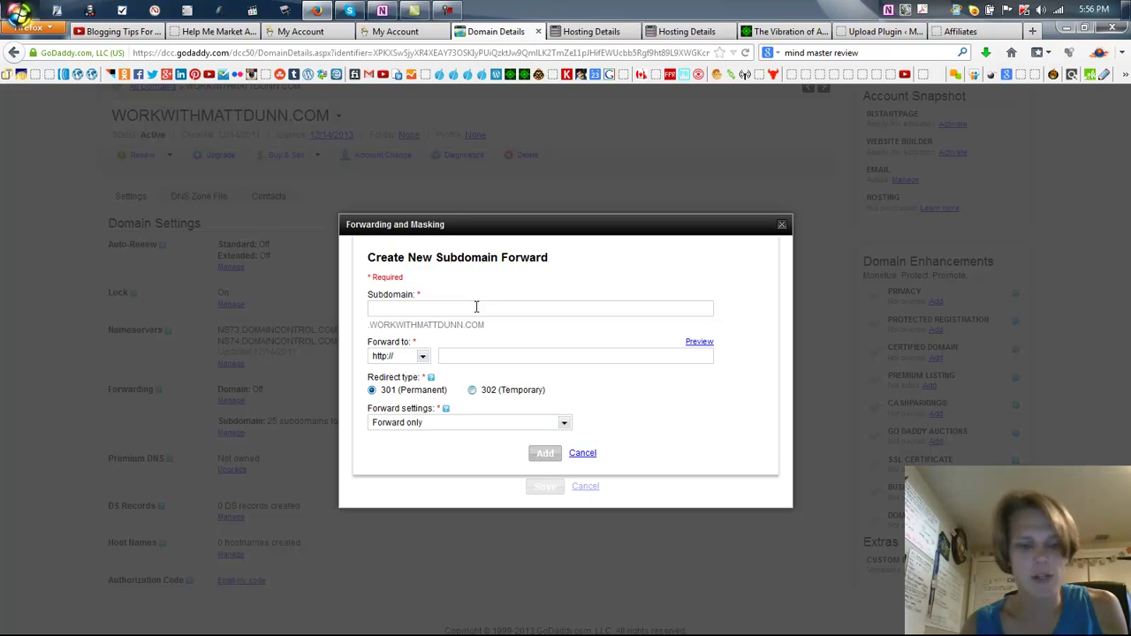
pyautogui.write('instabui')
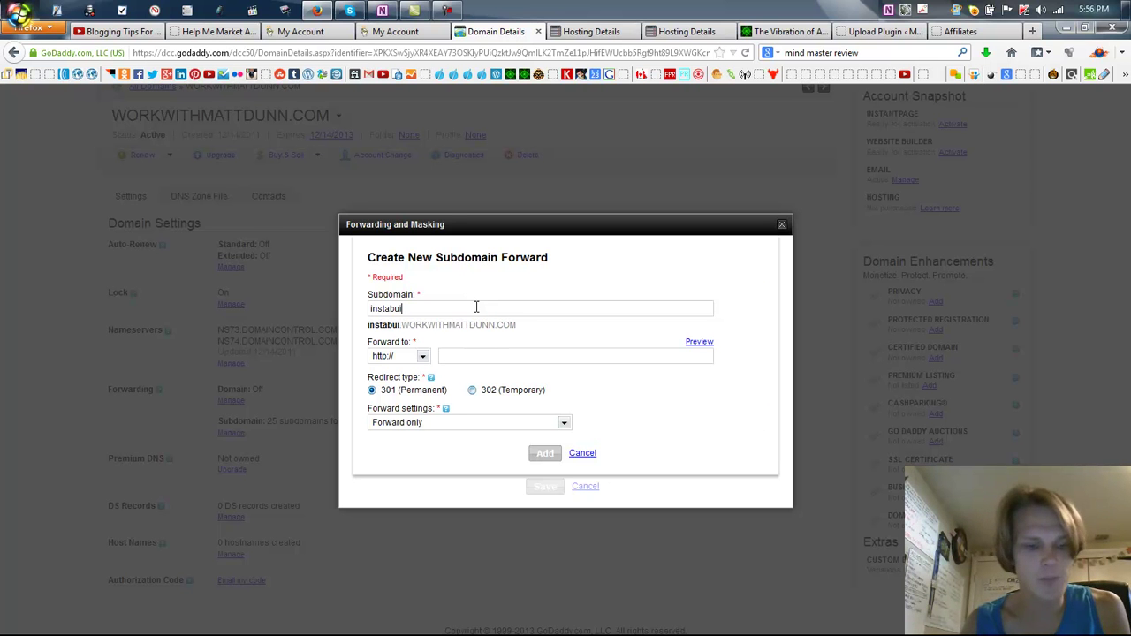
pyautogui.write('lder')
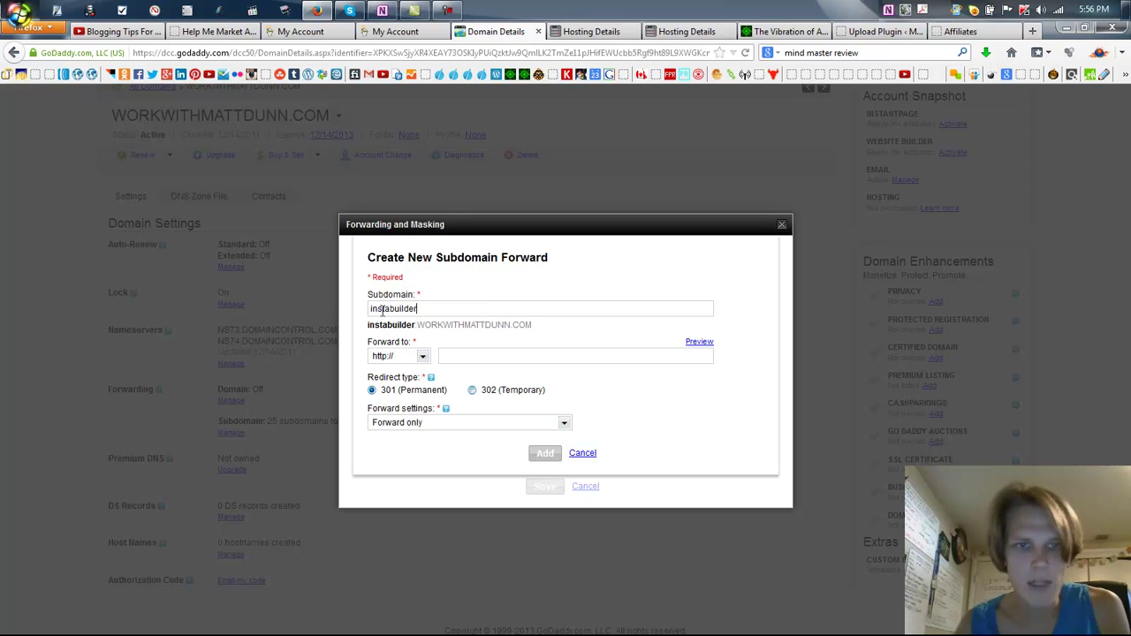
pyautogui.click(498, 356)
pyautogui.write('http://chackle.theresia.hop.clickbank.net')
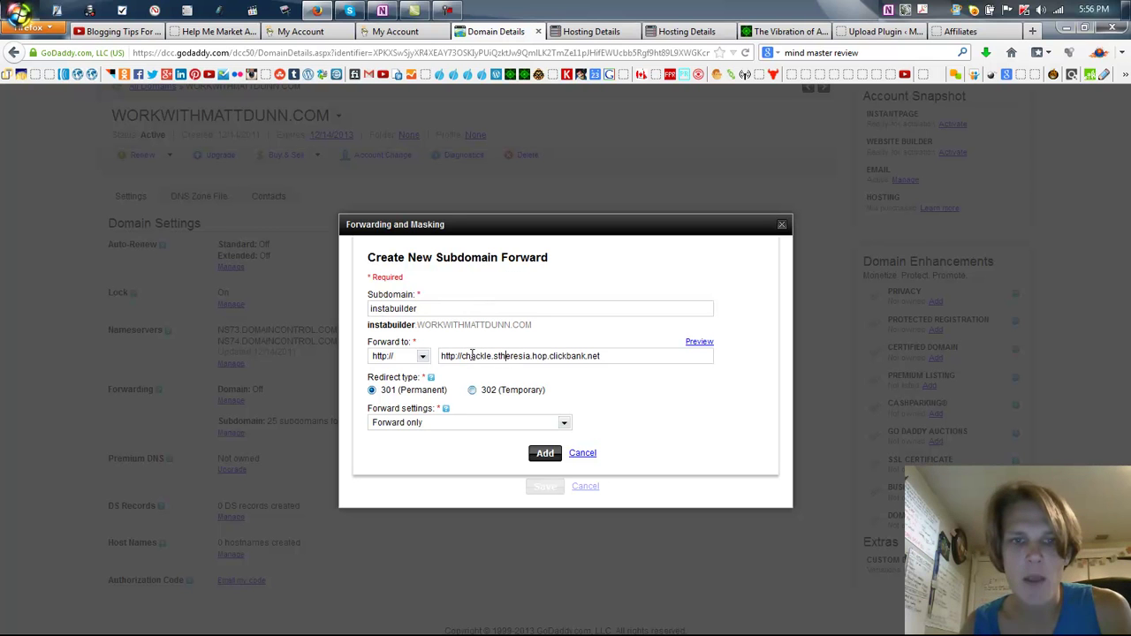
pyautogui.moveTo(464, 356); pyautogui.dragTo(434, 357)
pyautogui.press('BackSpace')
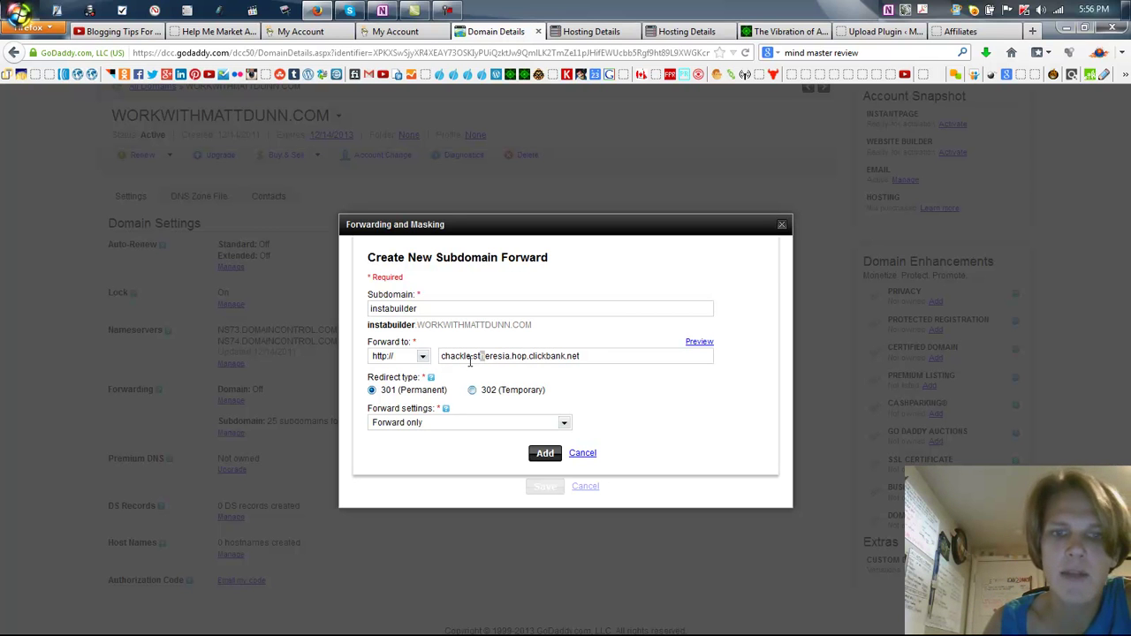
pyautogui.moveTo(470, 360); pyautogui.dragTo(586, 379)
pyautogui.click(596, 377)
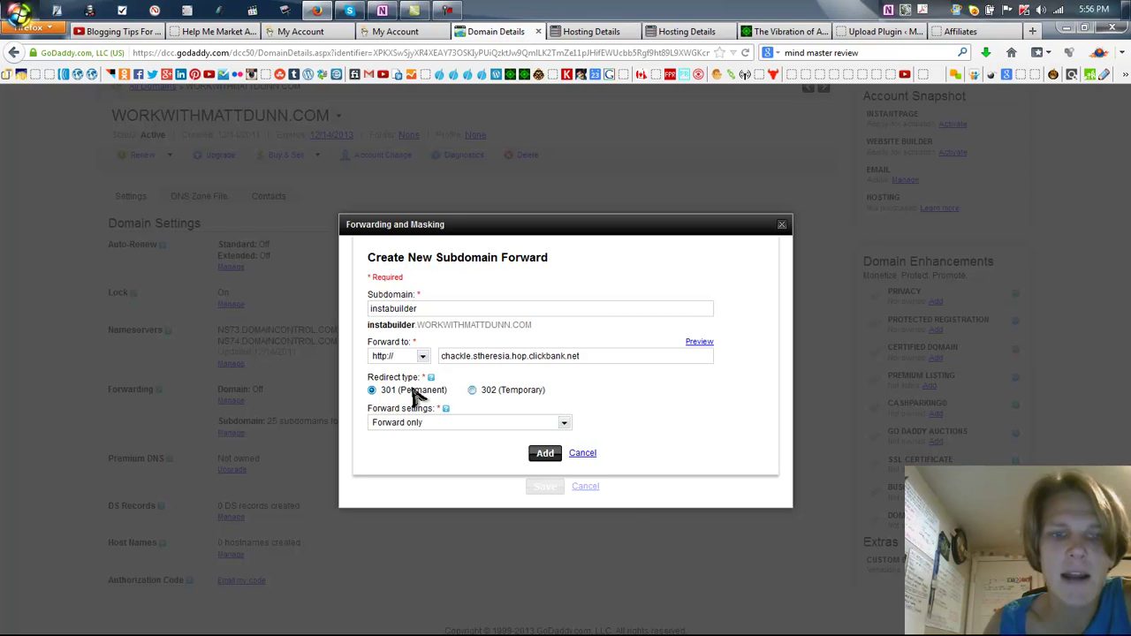
# - Set the instabuilder forward to Forward with Masking and add it
pyautogui.click(450, 424)
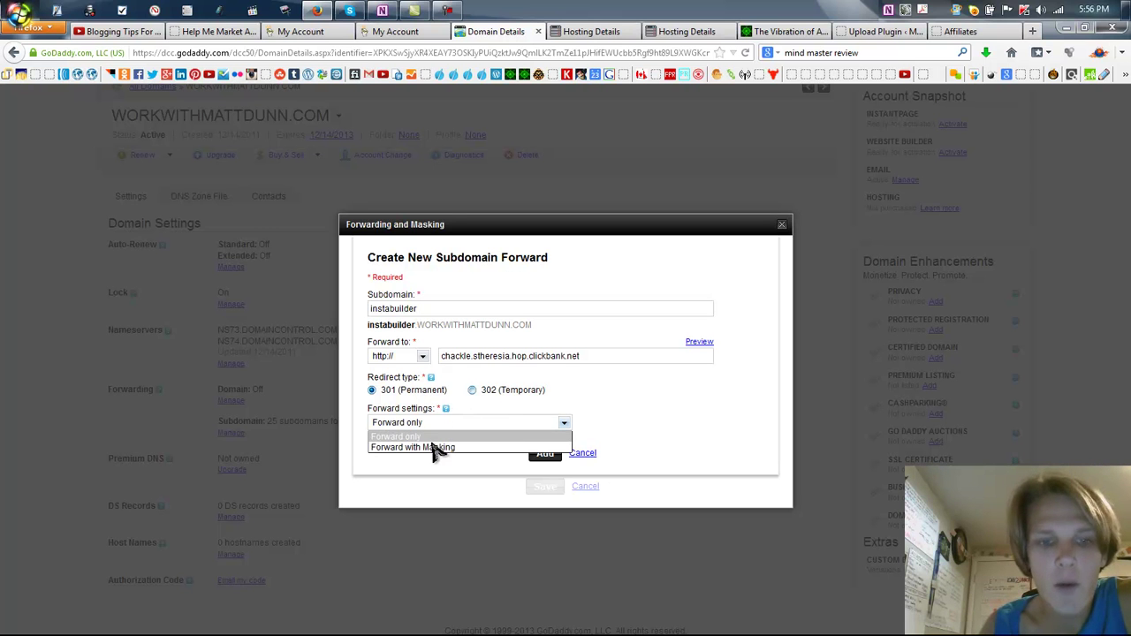
pyautogui.click(433, 448)
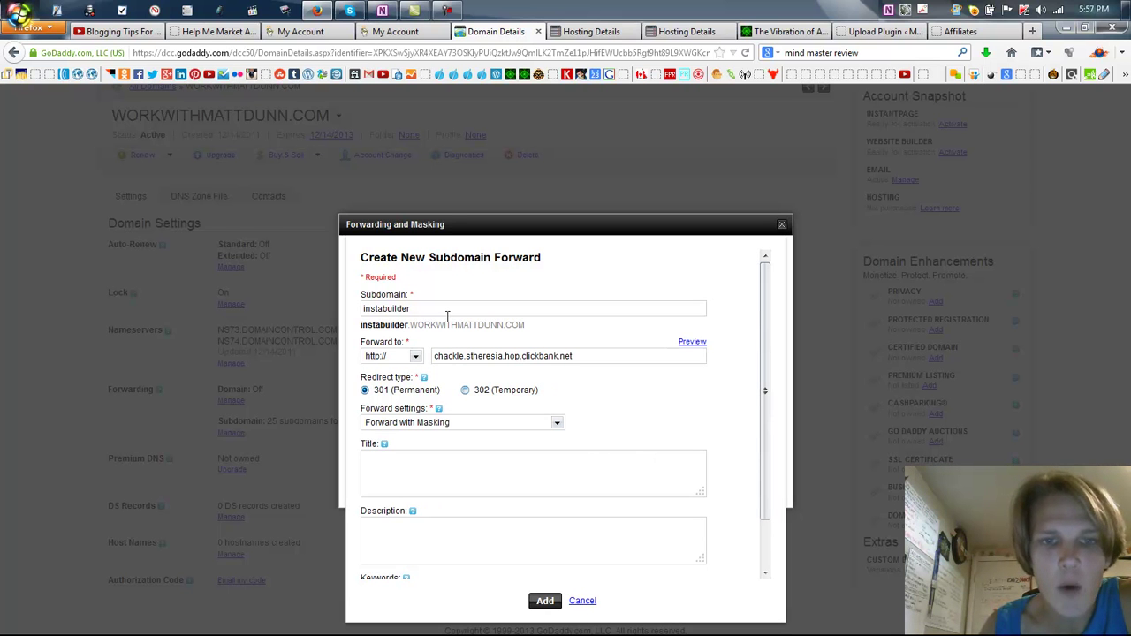
pyautogui.scroll(-1, 558, 543)
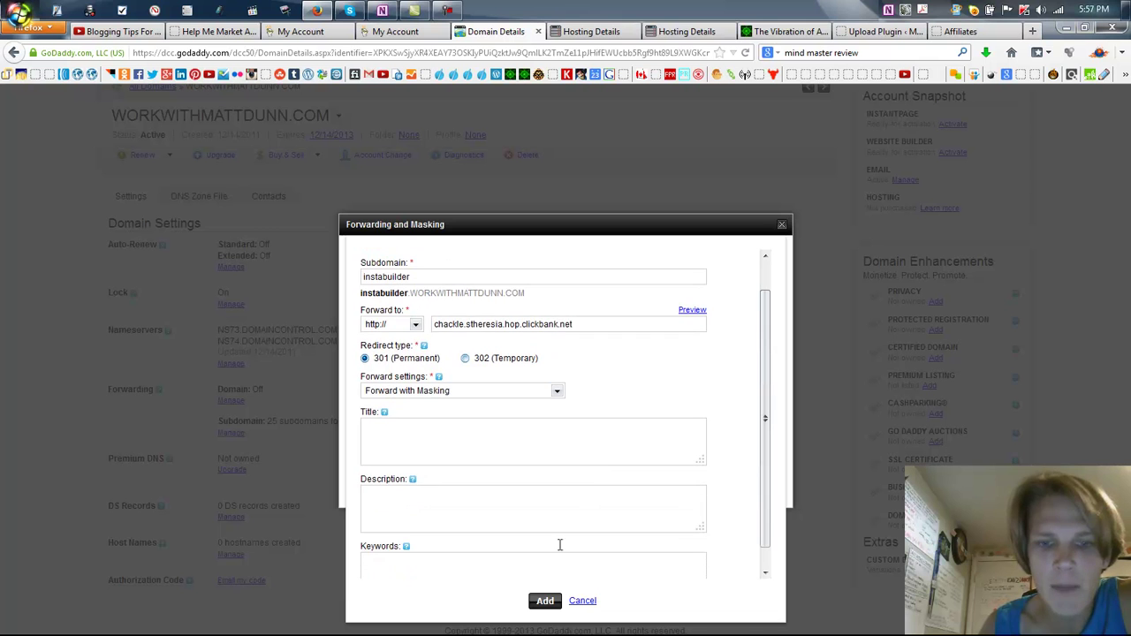
pyautogui.click(547, 602)
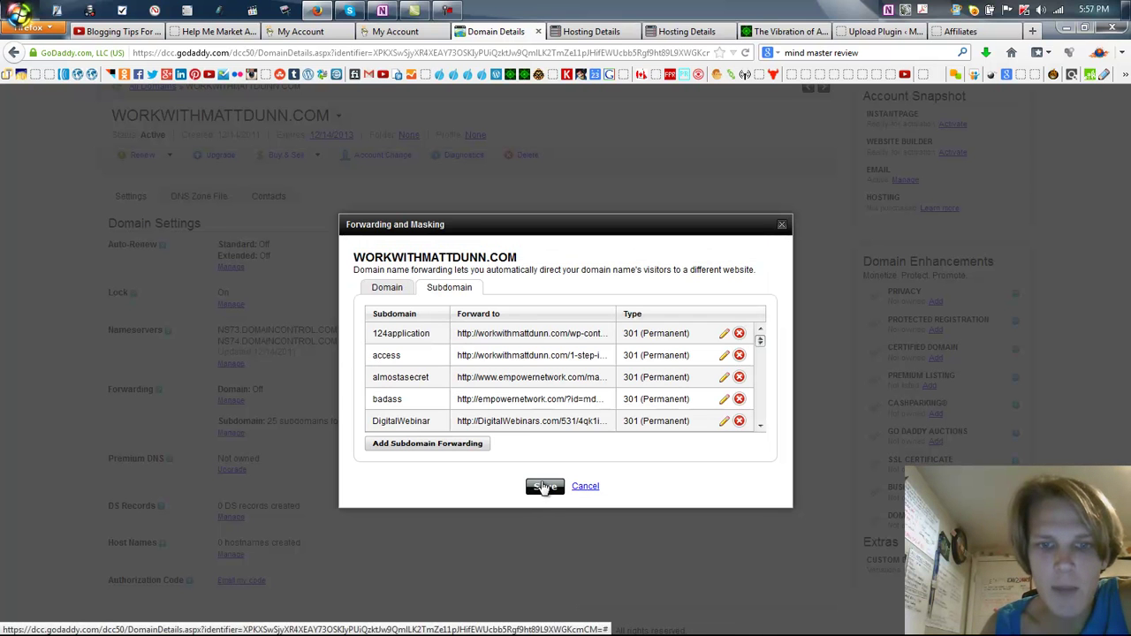
# - Save the forwarding, test instabuilder.workwithmattdunn.com, and close the Server not found page
pyautogui.click(544, 491)
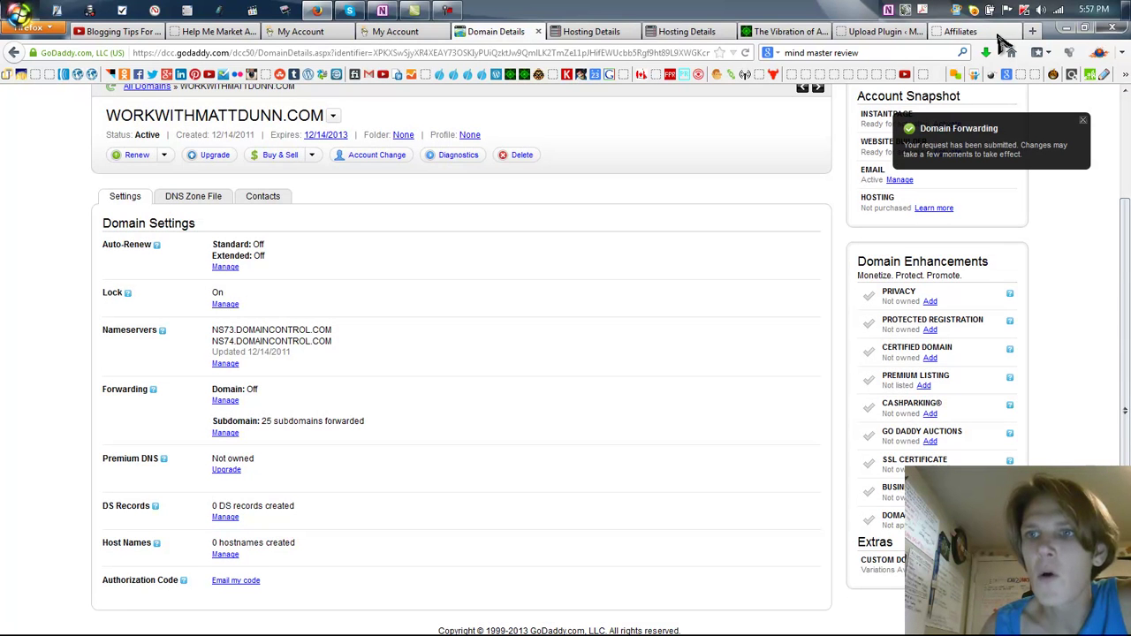
pyautogui.click(1030, 32)
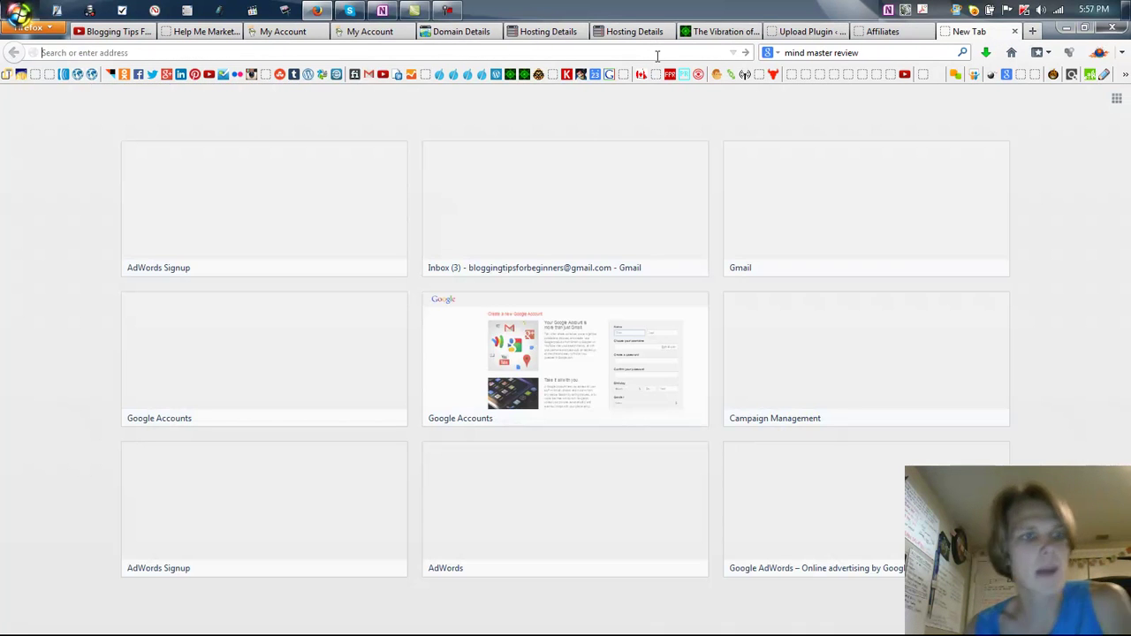
pyautogui.write('instabuilder')
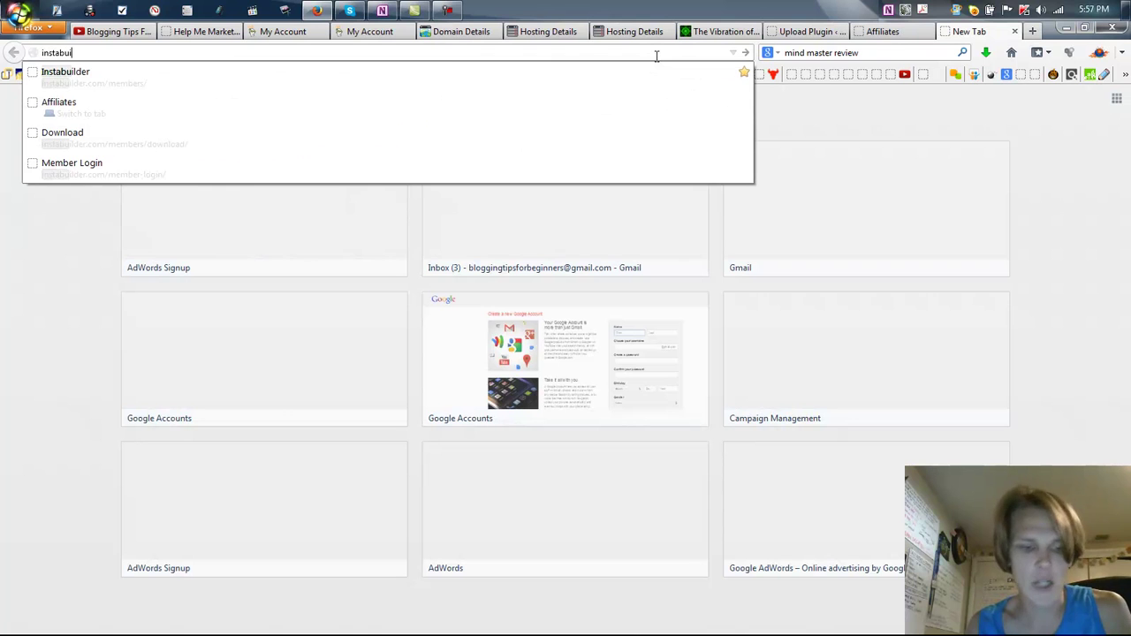
pyautogui.write('.w')
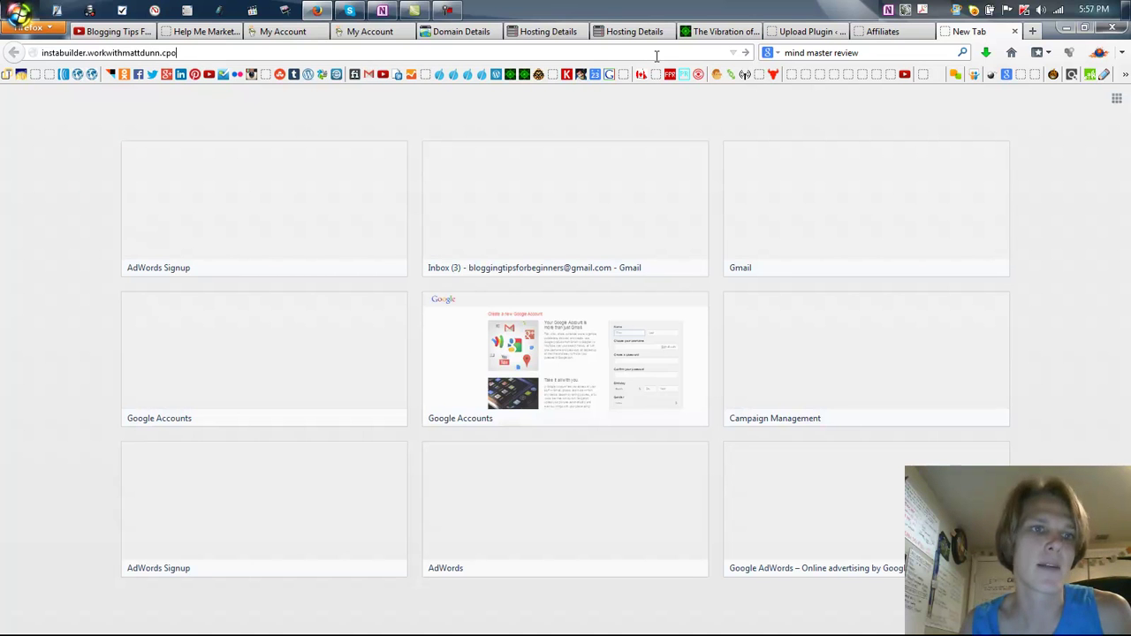
pyautogui.write('orkwithmattdunn.com')
pyautogui.press('Return')
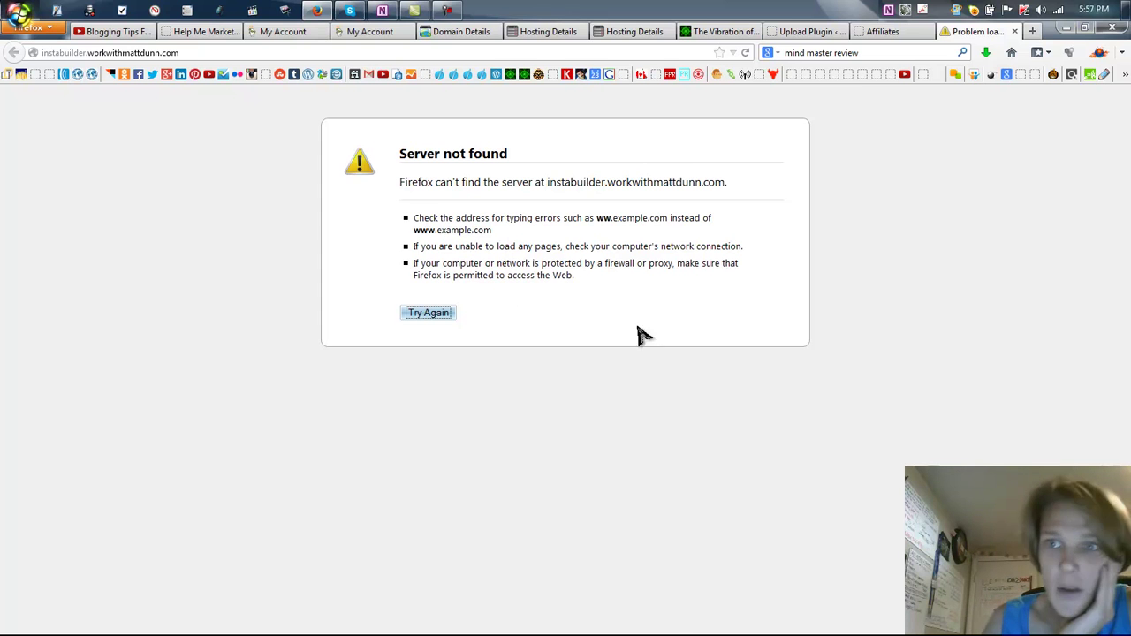
pyautogui.click(1014, 31)
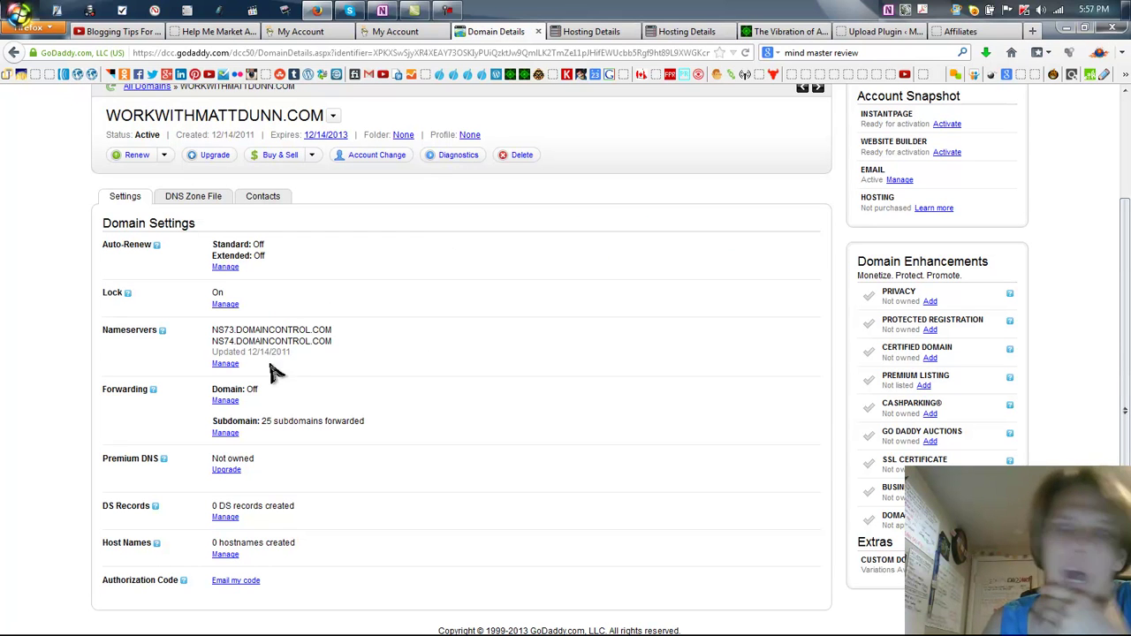
# - Activate InstaBuilder, then search 'pretty links' and install and activate Pretty Link Lite
pyautogui.click(873, 33)
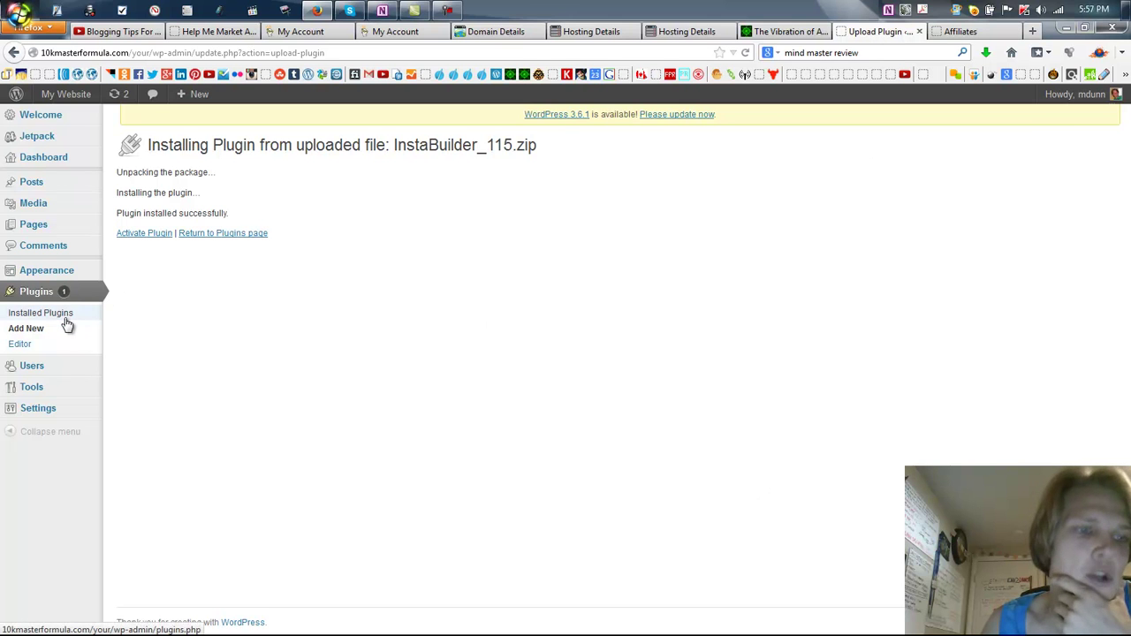
pyautogui.click(138, 235)
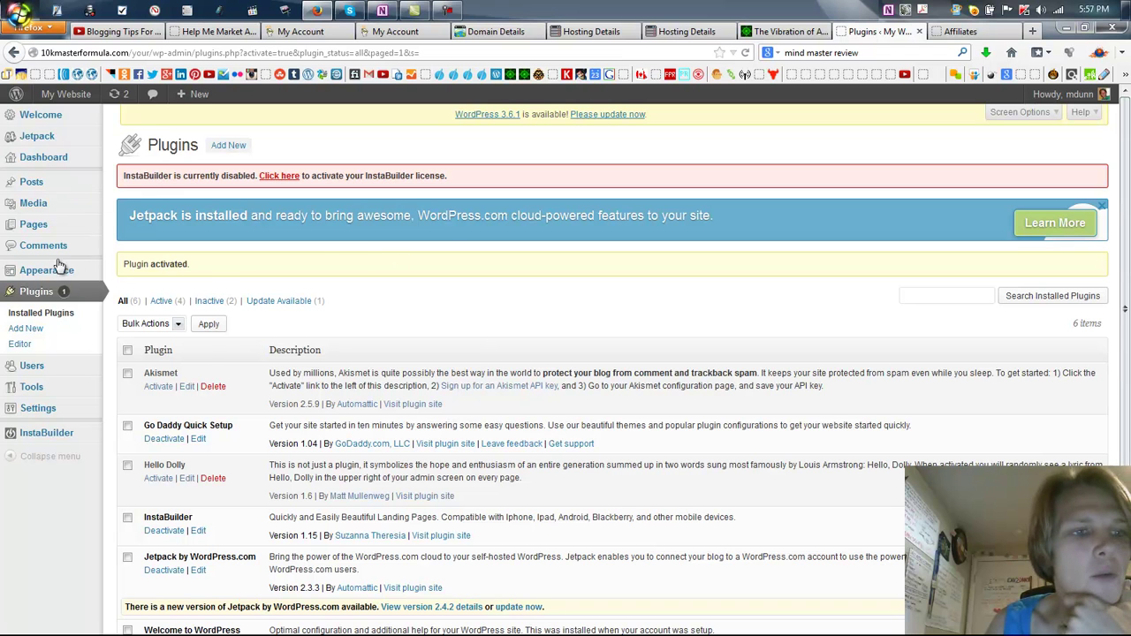
pyautogui.click(32, 327)
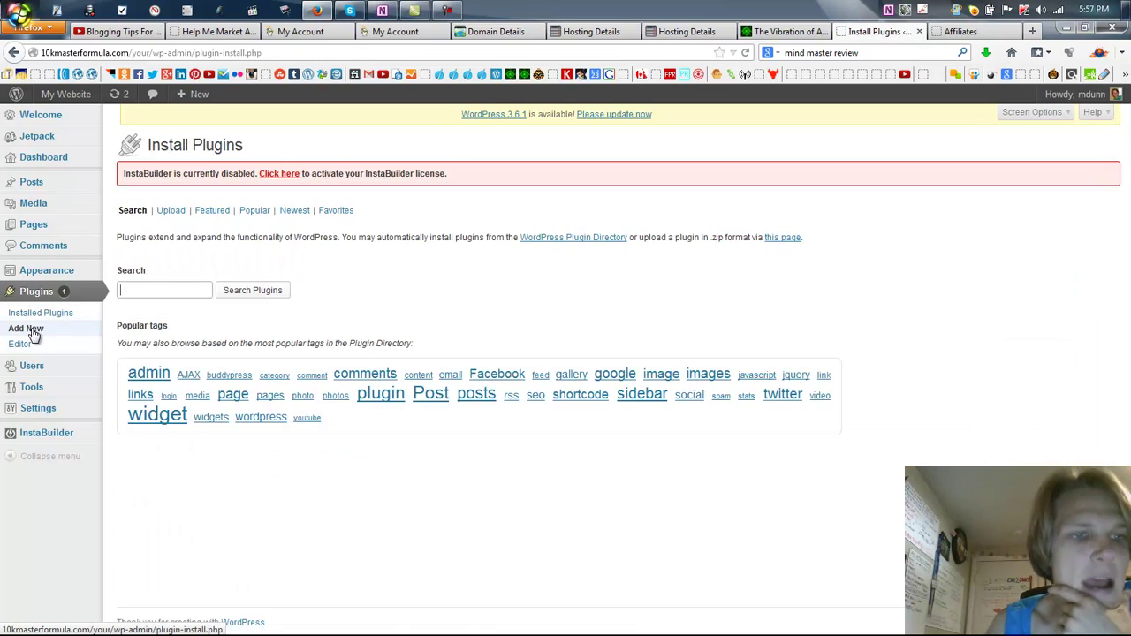
pyautogui.click(170, 289)
pyautogui.write('pret')
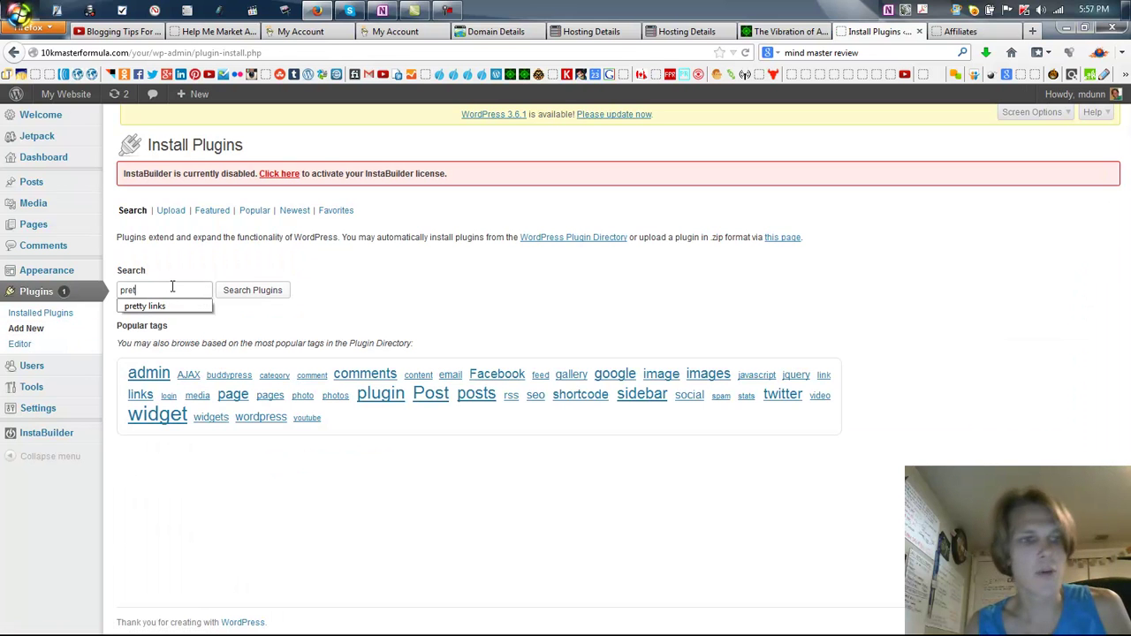
pyautogui.write('ty')
pyautogui.click(177, 305)
pyautogui.click(247, 293)
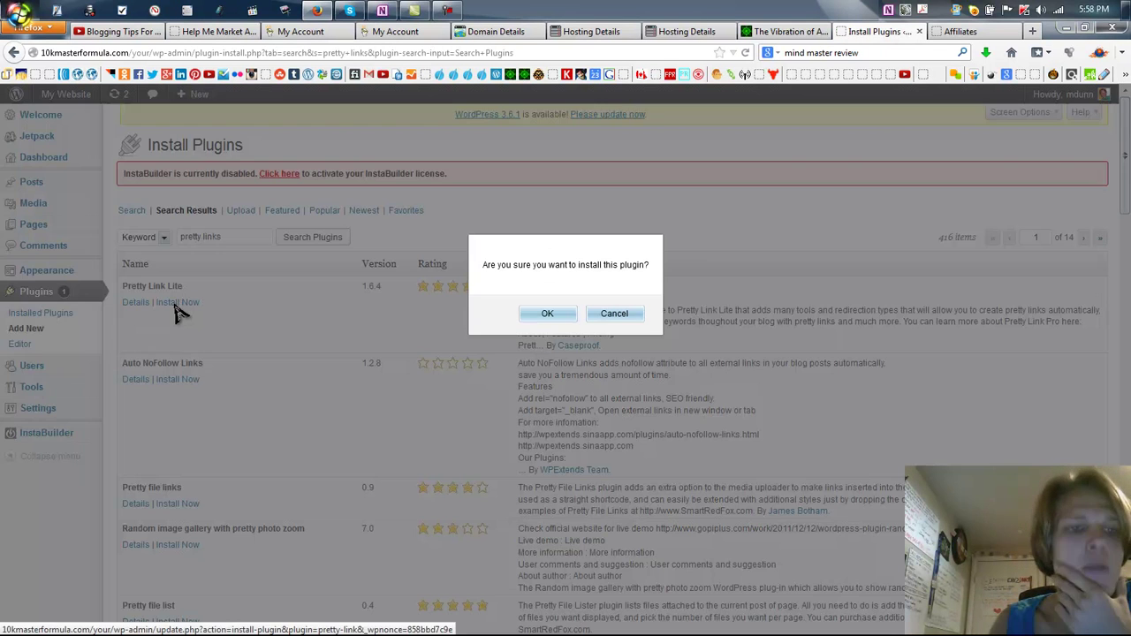
pyautogui.click(181, 304)
pyautogui.click(540, 313)
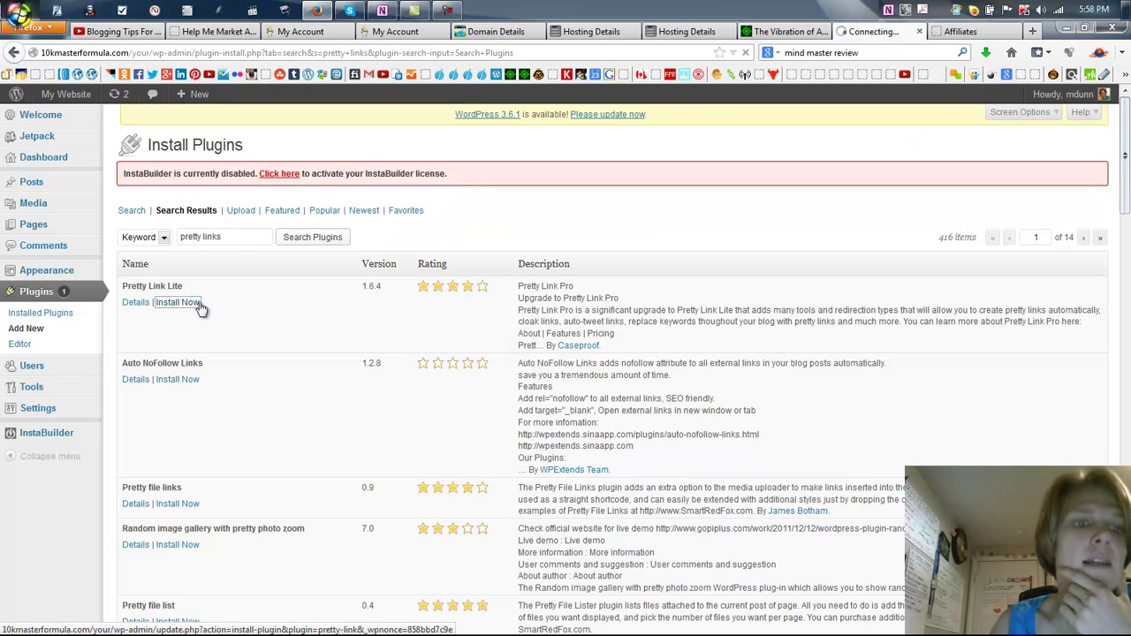
pyautogui.click(157, 287)
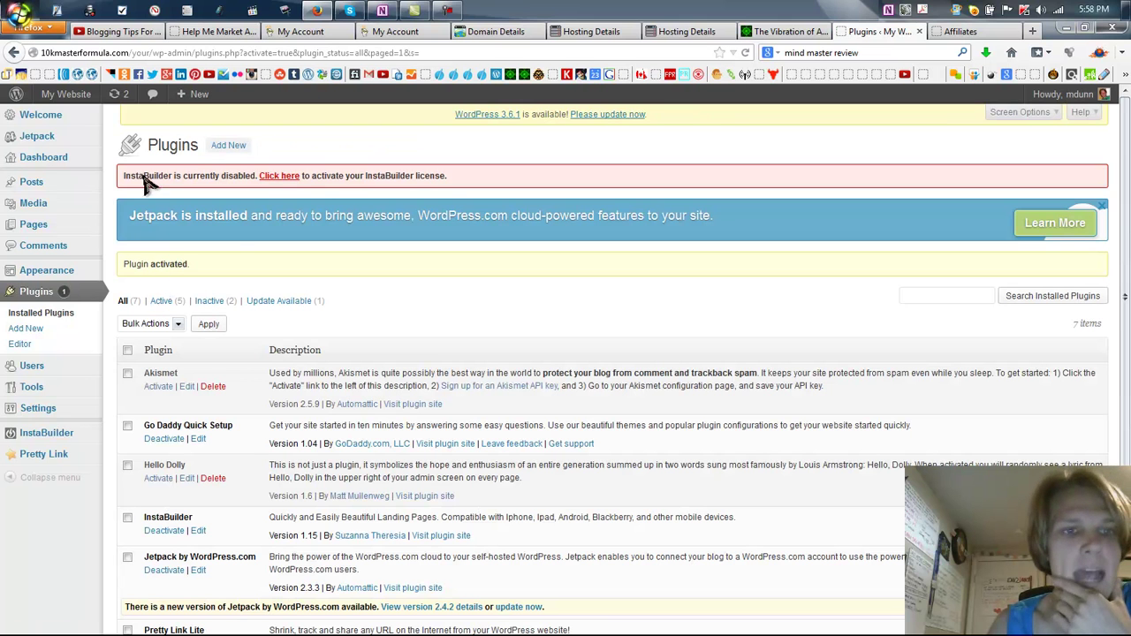
# - Add a new Pretty Link with a 301 redirect targeting the pasted ClickBank affiliate link
pyautogui.click(37, 455)
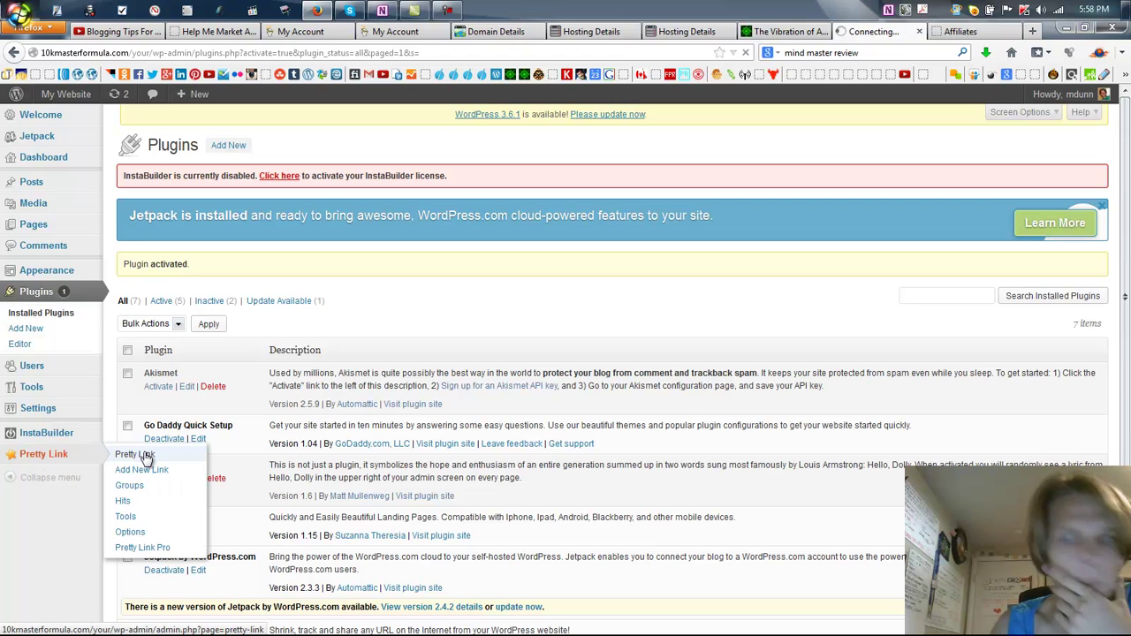
pyautogui.scroll(-1, 294, 346)
pyautogui.scroll(-3, 294, 346)
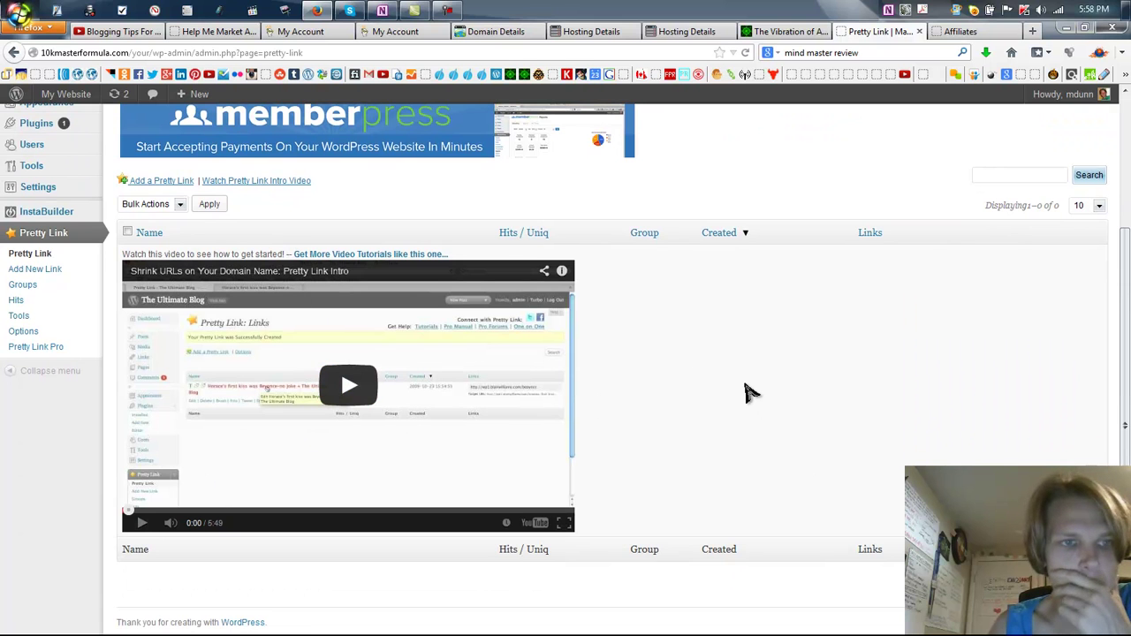
pyautogui.click(162, 180)
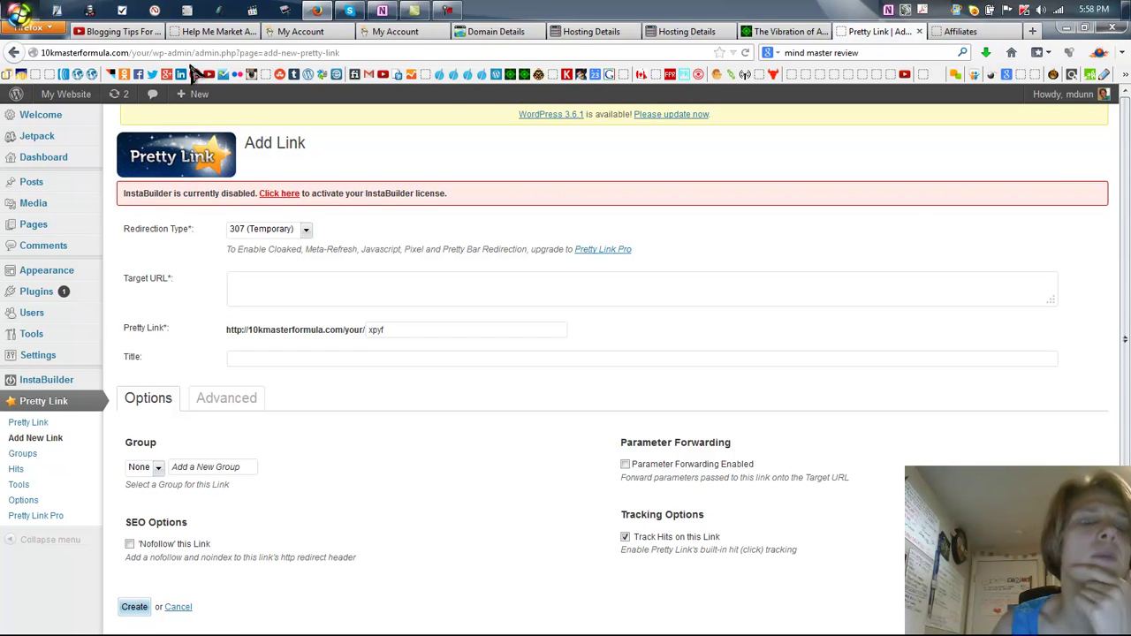
pyautogui.moveTo(150, 55); pyautogui.dragTo(48, 50)
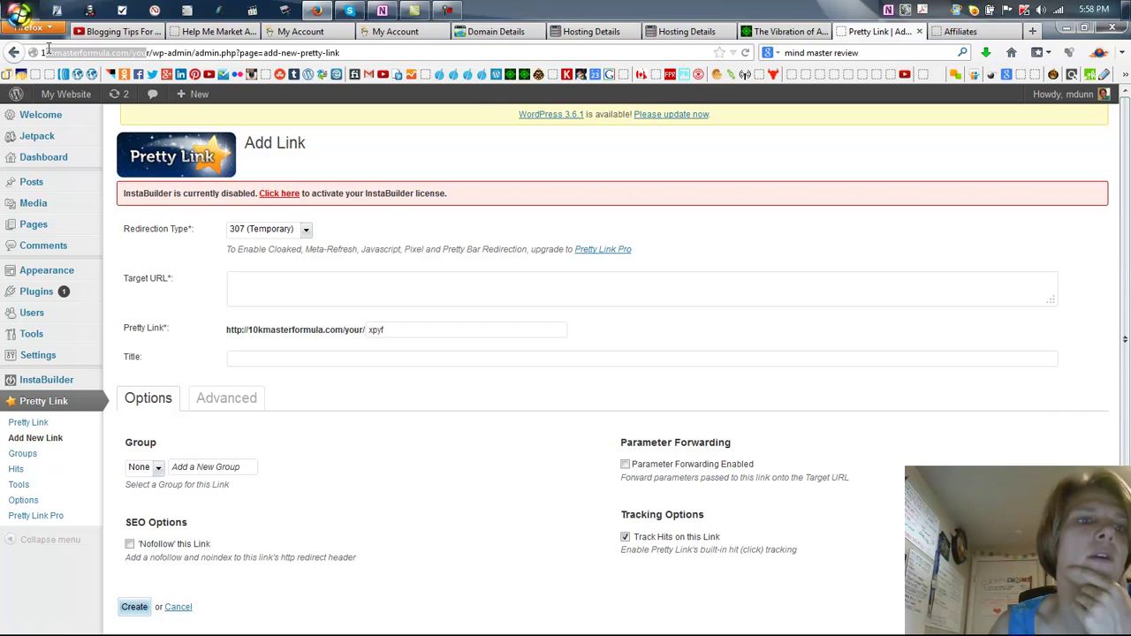
pyautogui.click(85, 52)
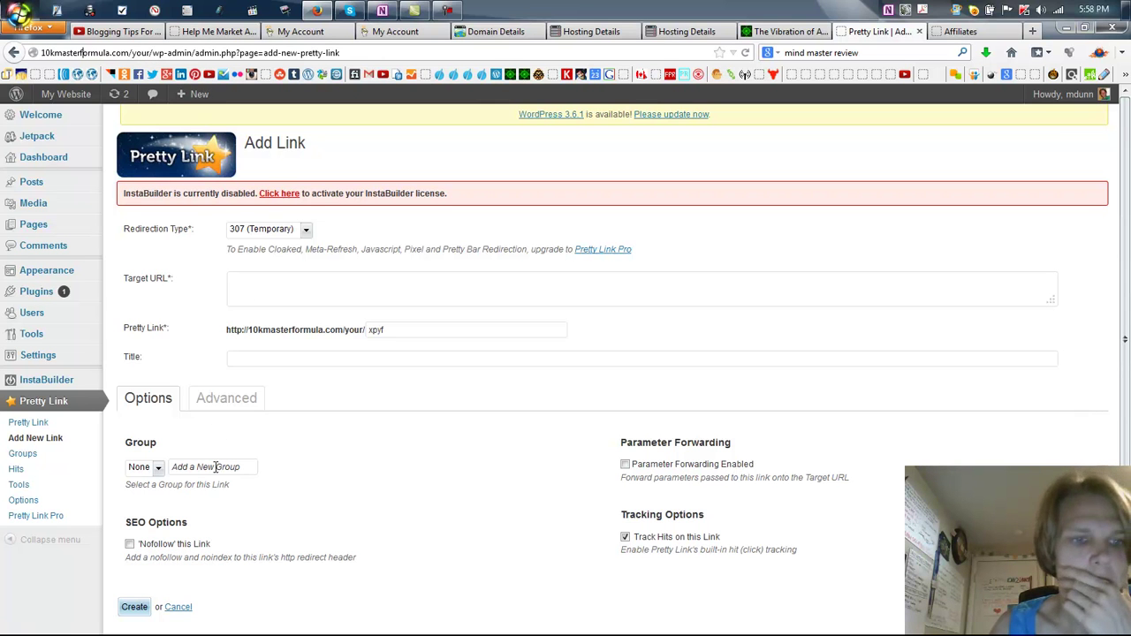
pyautogui.scroll(-1, 239, 441)
pyautogui.click(253, 186)
pyautogui.click(252, 213)
pyautogui.click(265, 254)
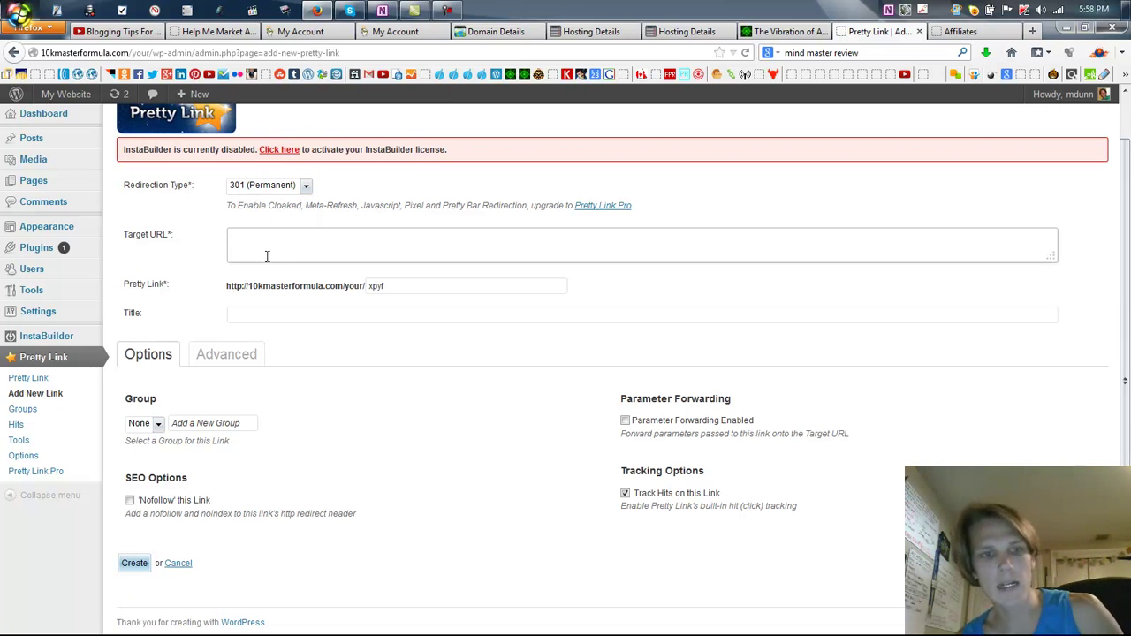
pyautogui.write('http://chackle.stheresia.hop.clickbank.net')
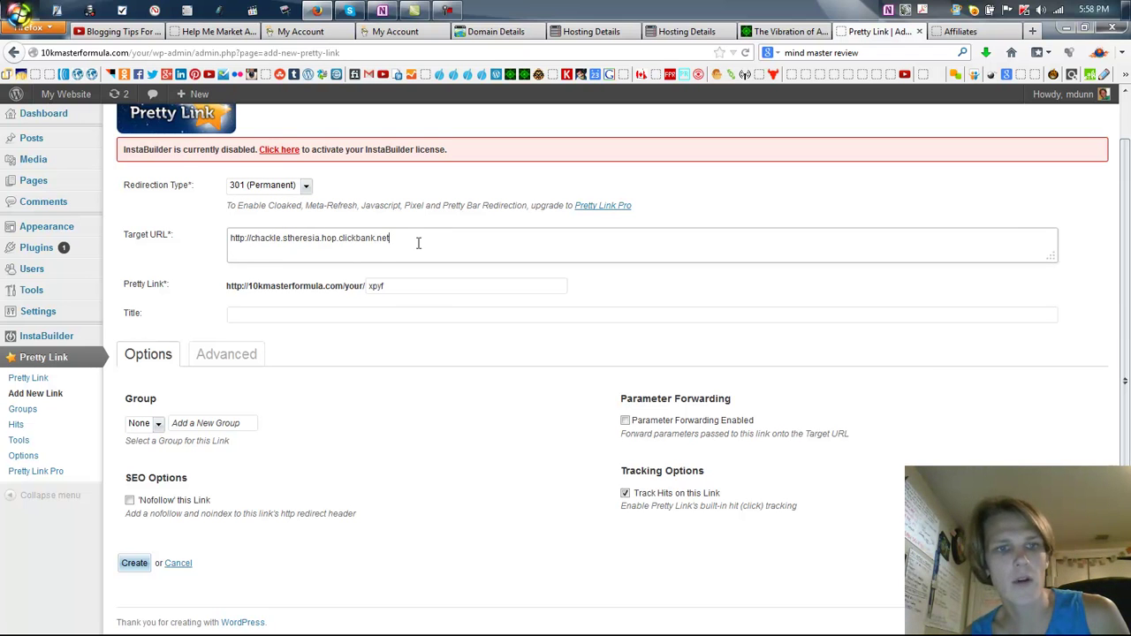
# - Give the link the slug 'instabuilder', mark it nofollow, and create it
pyautogui.press('Tab')
pyautogui.write('i')
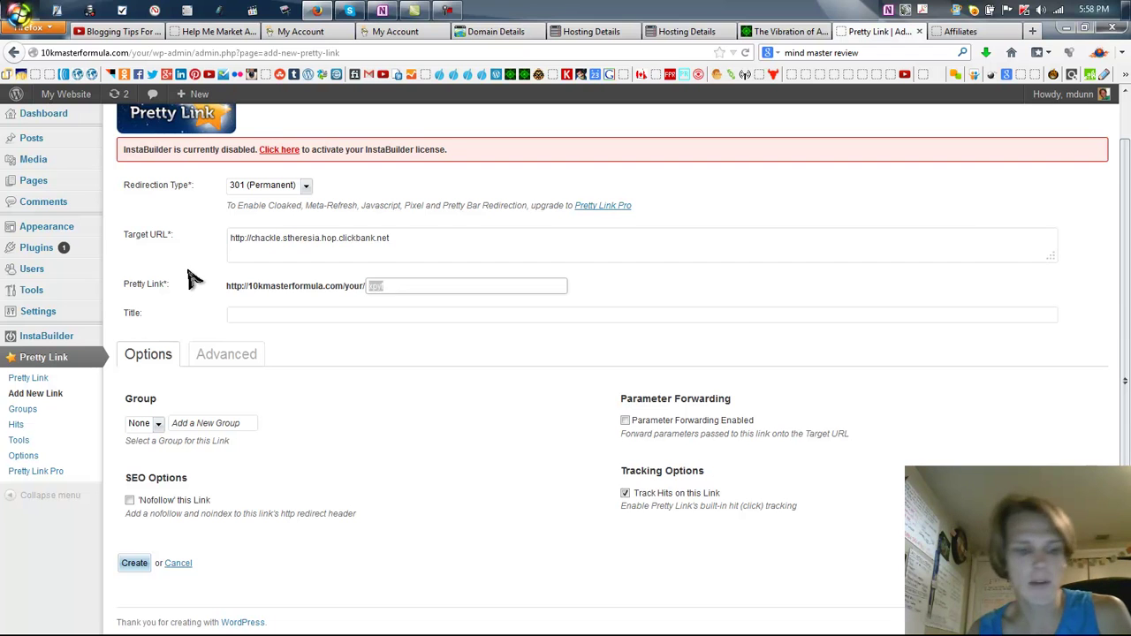
pyautogui.write('nstabuilder')
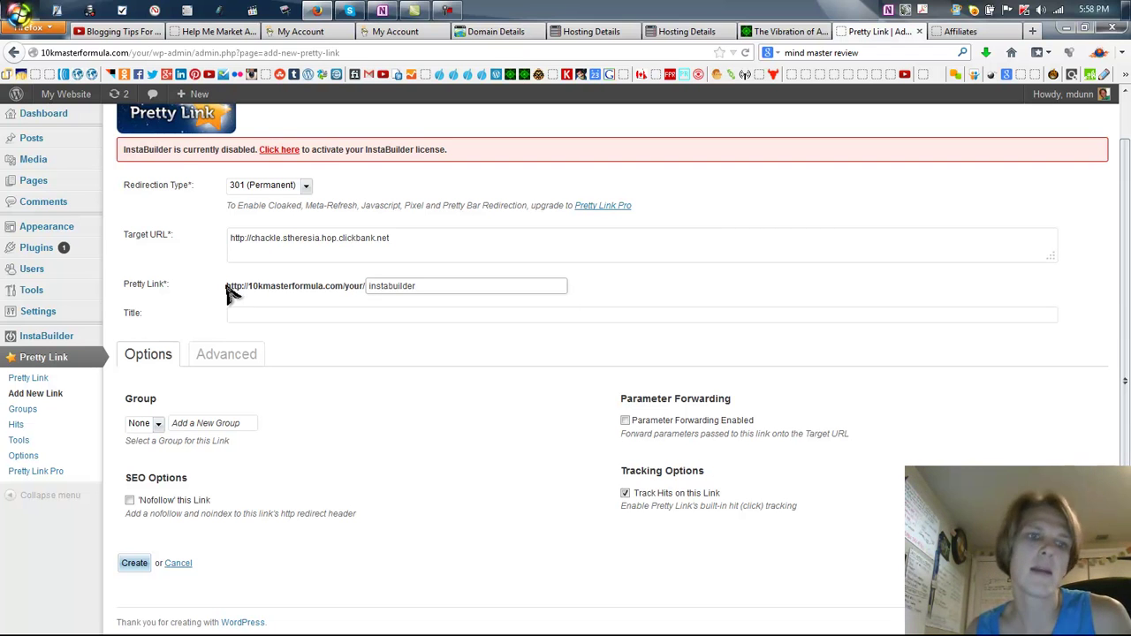
pyautogui.moveTo(227, 287); pyautogui.dragTo(336, 300)
pyautogui.click(359, 296)
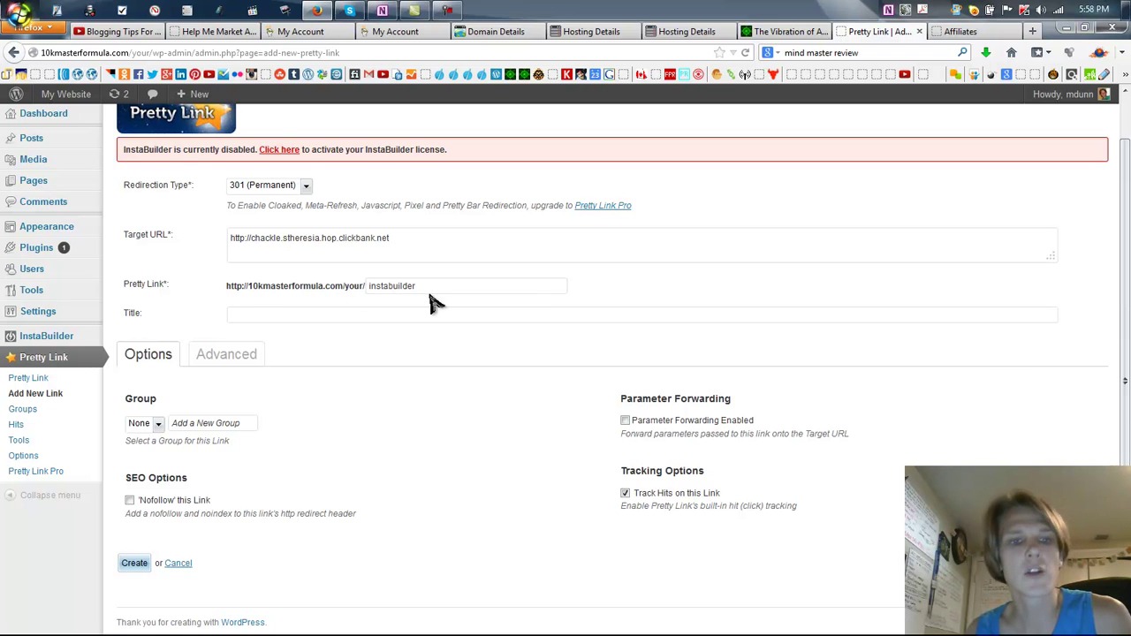
pyautogui.moveTo(346, 292); pyautogui.dragTo(362, 294)
pyautogui.click(358, 303)
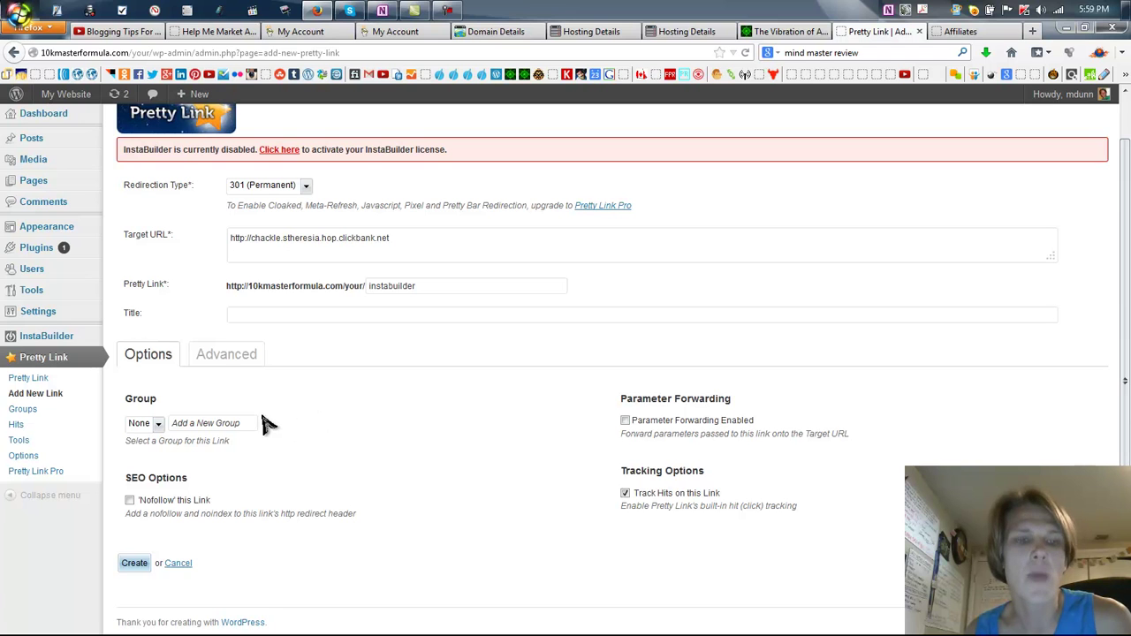
pyautogui.moveTo(226, 287); pyautogui.dragTo(341, 295)
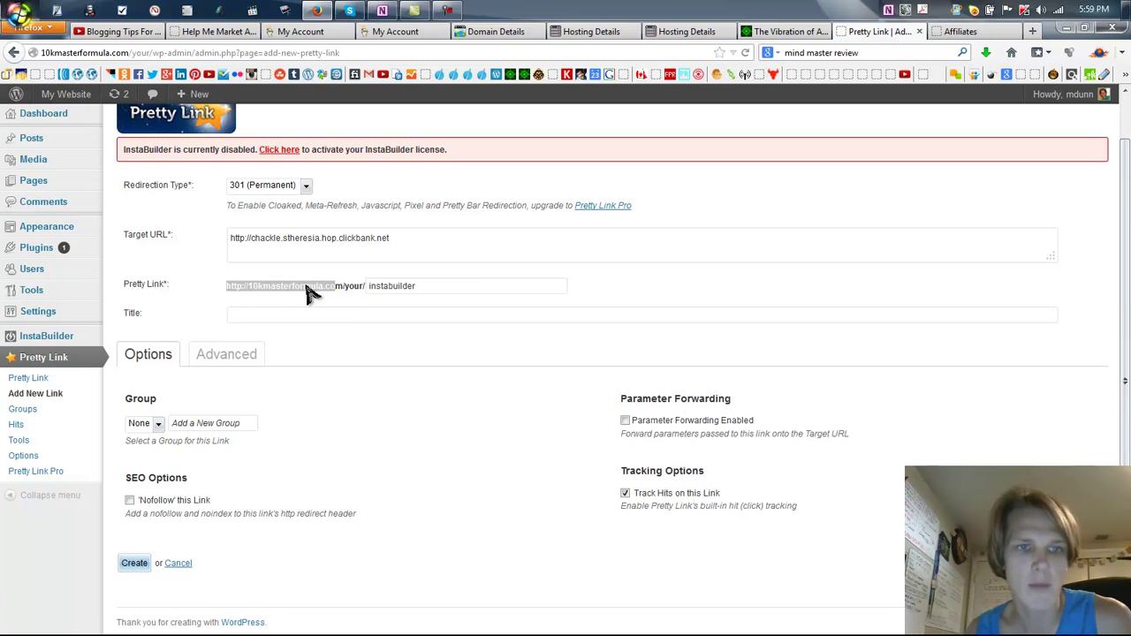
pyautogui.click(255, 322)
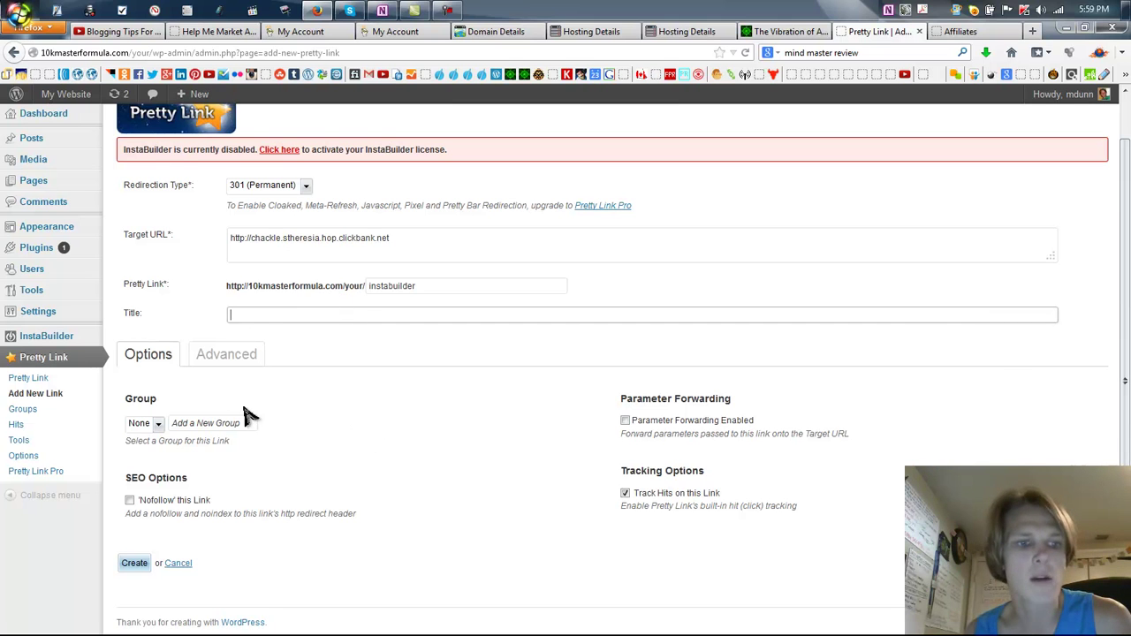
pyautogui.click(130, 501)
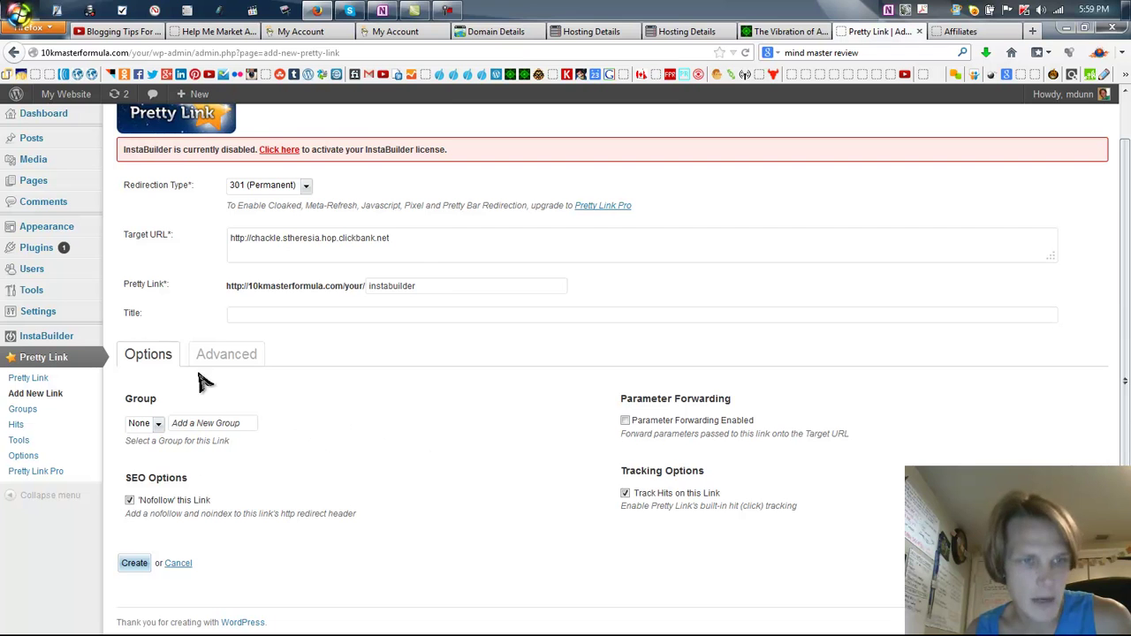
pyautogui.click(135, 566)
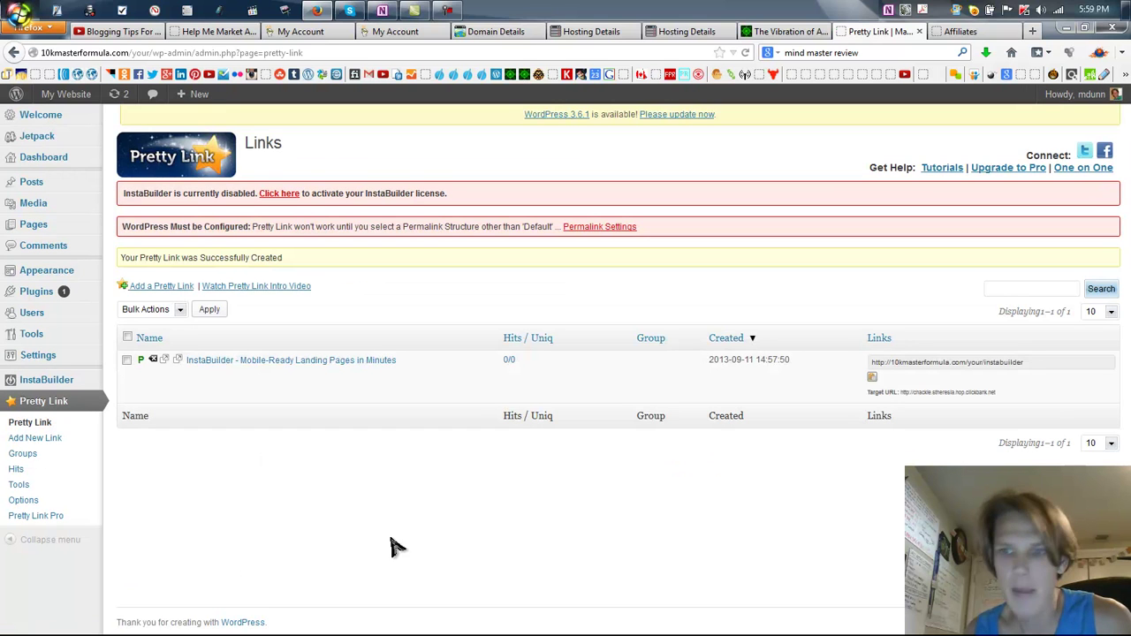
# - Test the new instabuilder short link in a new tab, then return to the InstaBuilder Affiliates page
pyautogui.click(1064, 366)
pyautogui.hotkey('ctrl', 'c')
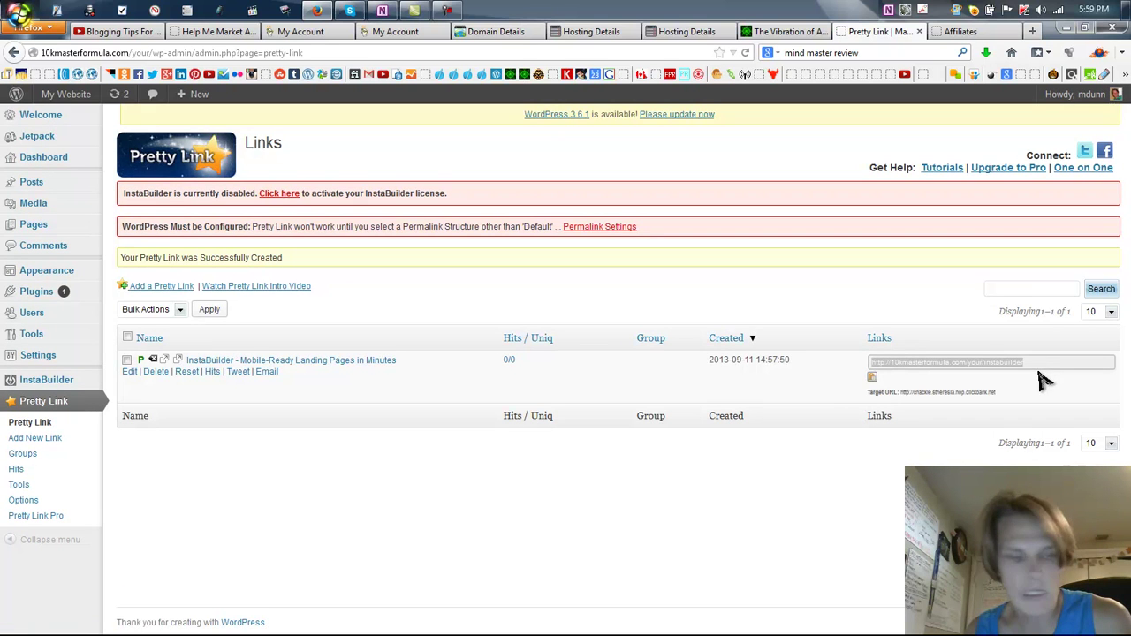
pyautogui.click(1029, 33)
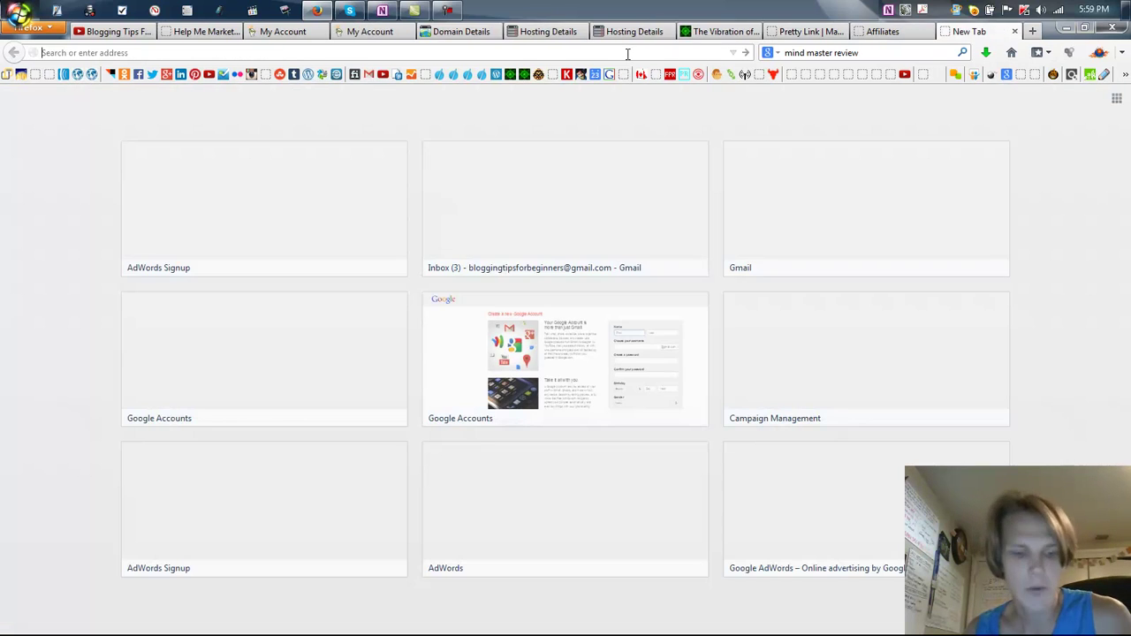
pyautogui.hotkey('ctrl', 'v')
pyautogui.press('Return')
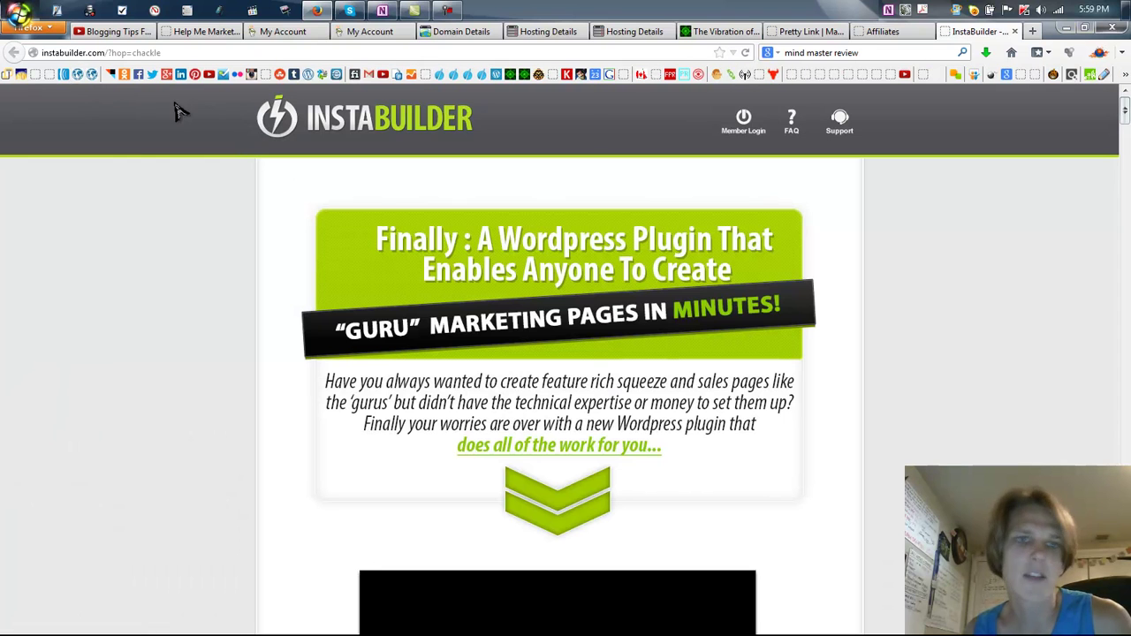
pyautogui.click(1015, 33)
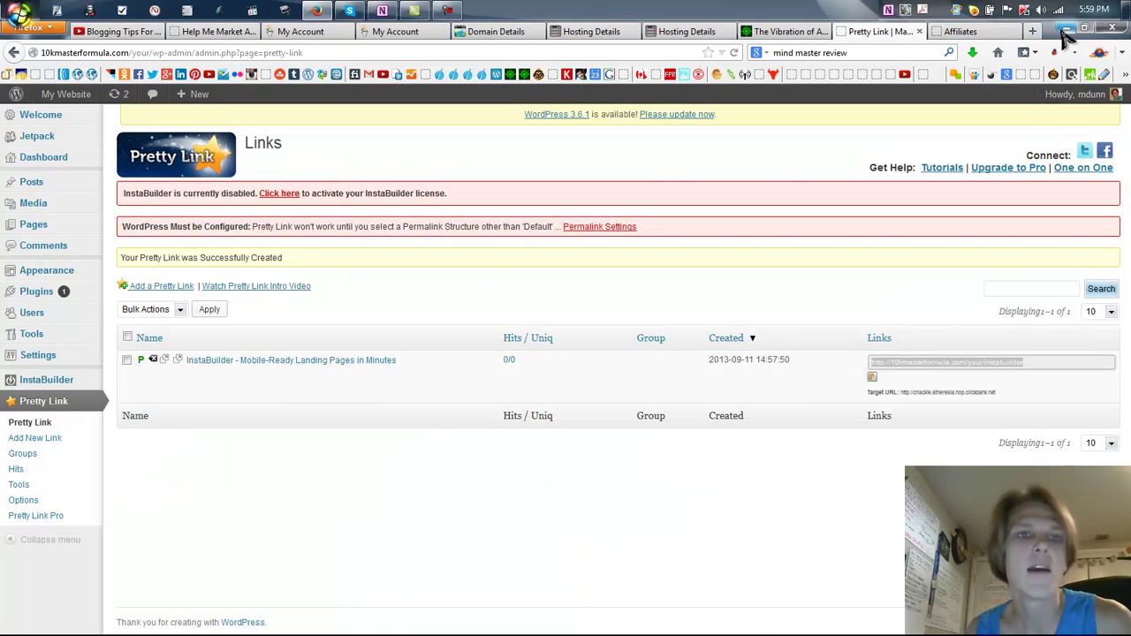
pyautogui.click(972, 32)
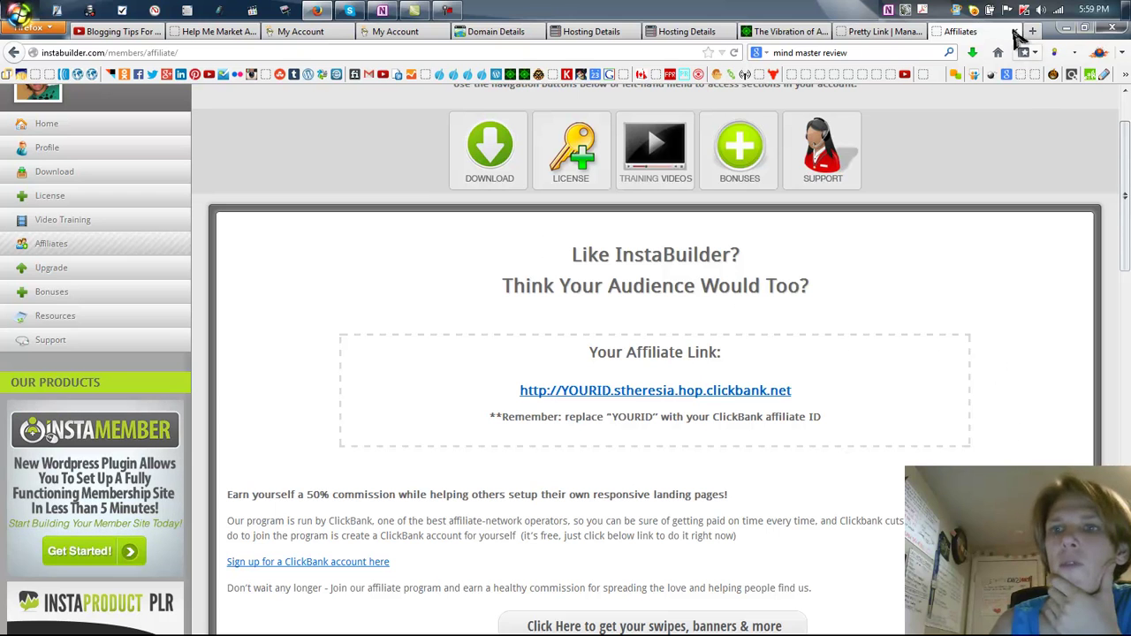
# - In a new Notepad2 note, list 10kmasterformula.com and join.workwithmattdunn.com, then open a blank Firefox tab
pyautogui.click(1066, 27)
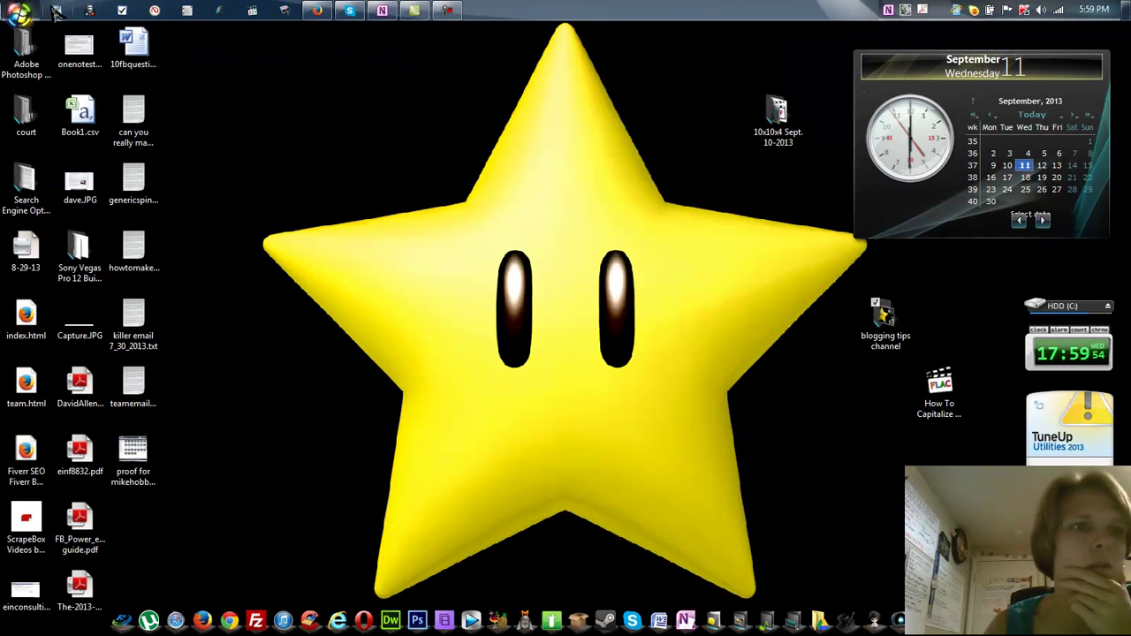
pyautogui.click(57, 10)
pyautogui.write('10kmasterformula.com')
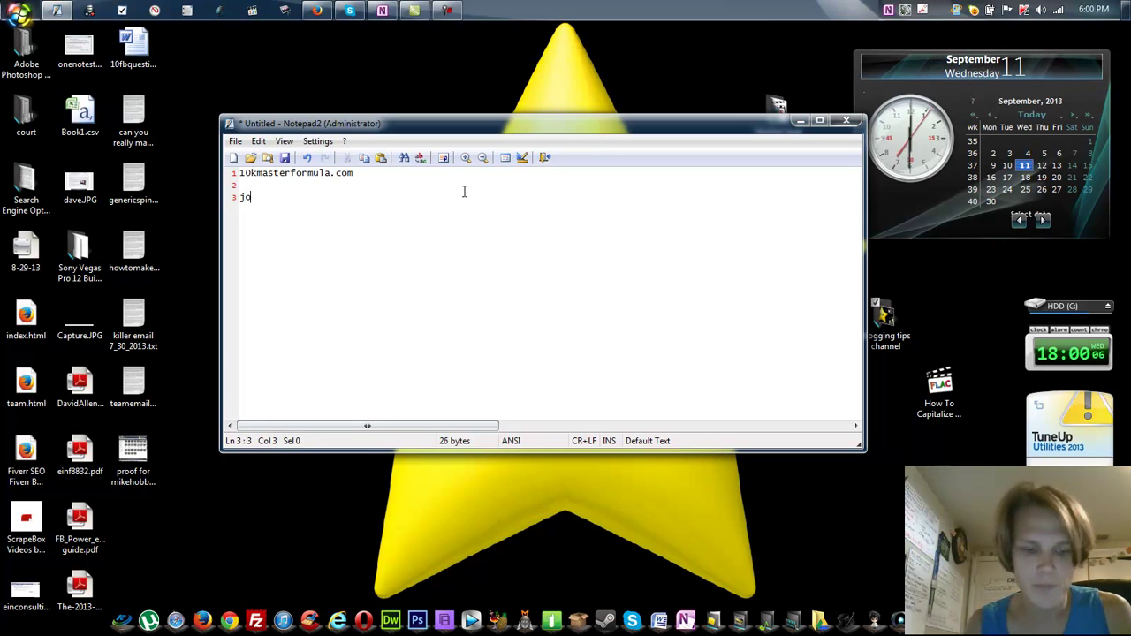
pyautogui.write('kwith,attdunn.com')
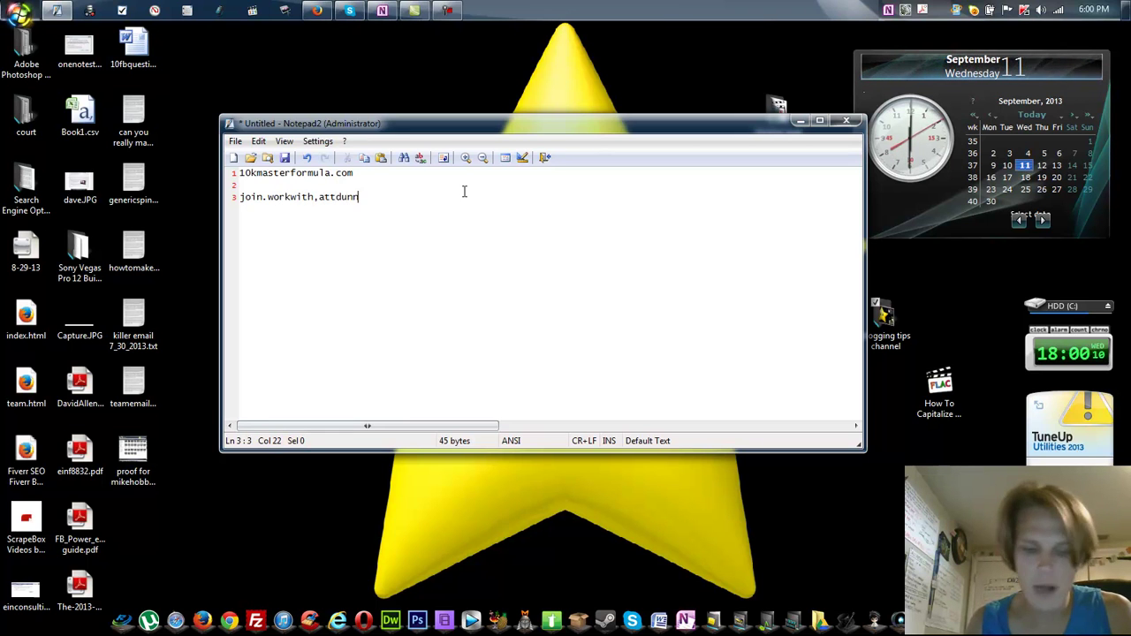
pyautogui.click(317, 198)
pyautogui.press('BackSpace')
pyautogui.write('m')
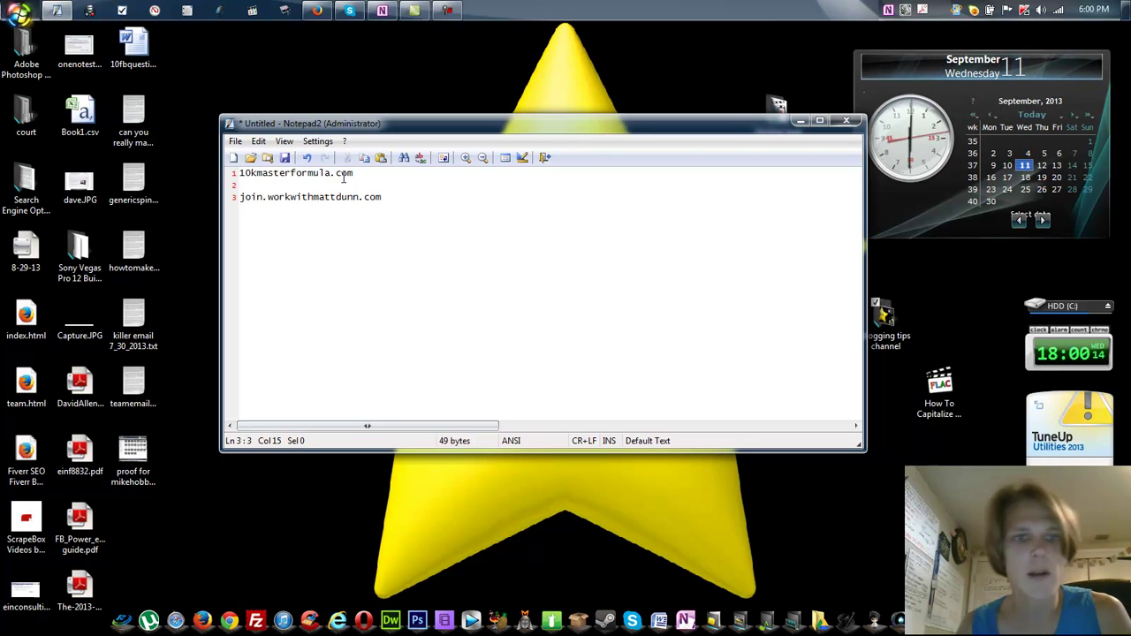
pyautogui.moveTo(387, 196); pyautogui.dragTo(208, 201)
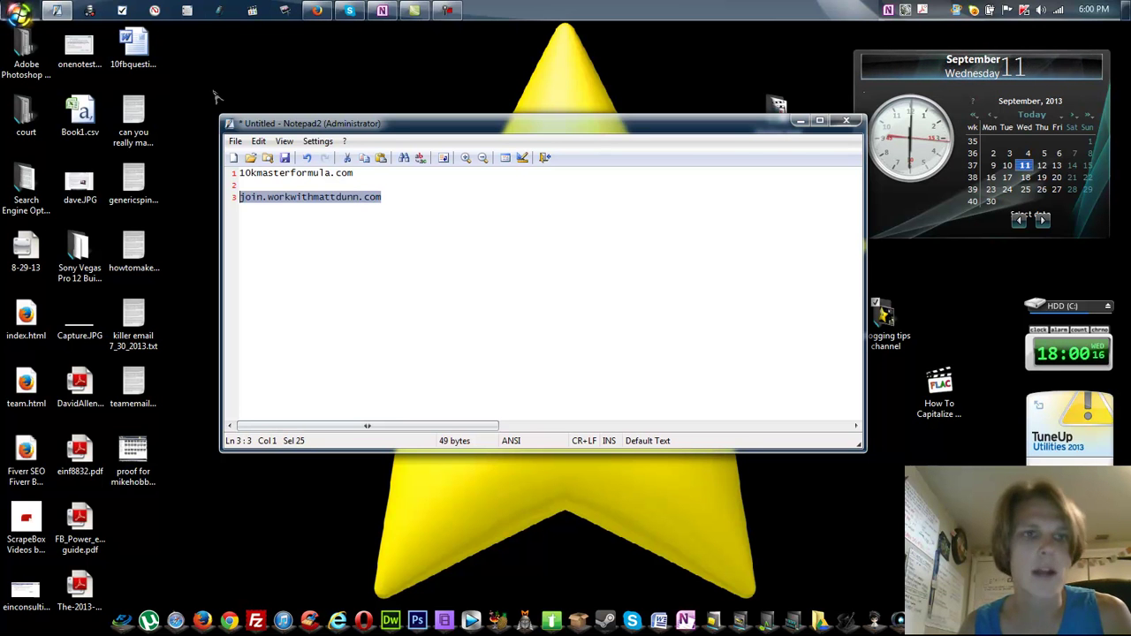
pyautogui.click(316, 10)
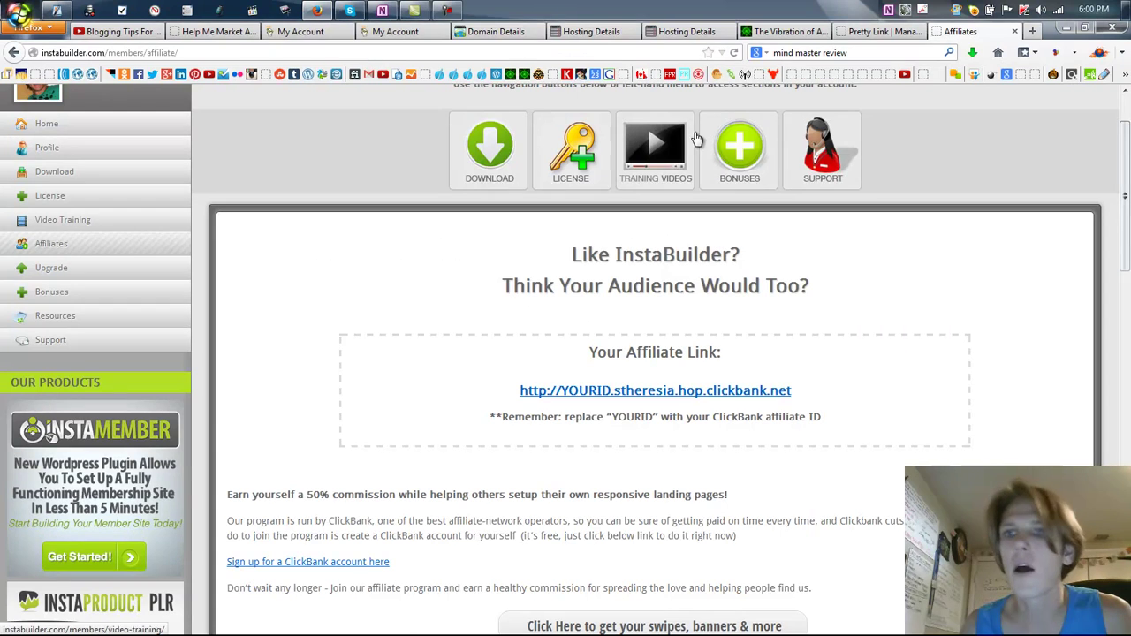
pyautogui.hotkey('ctrl', 't')
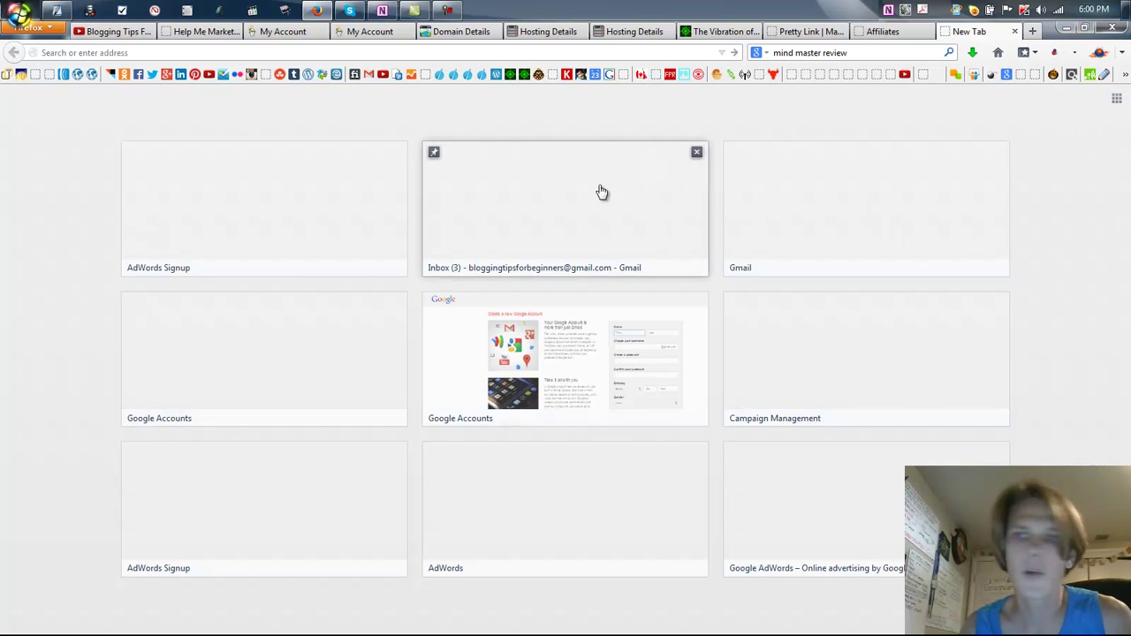
# - Bring up OneNote and browse The Short Links page of socialmediabar.com short links
pyautogui.click(1066, 27)
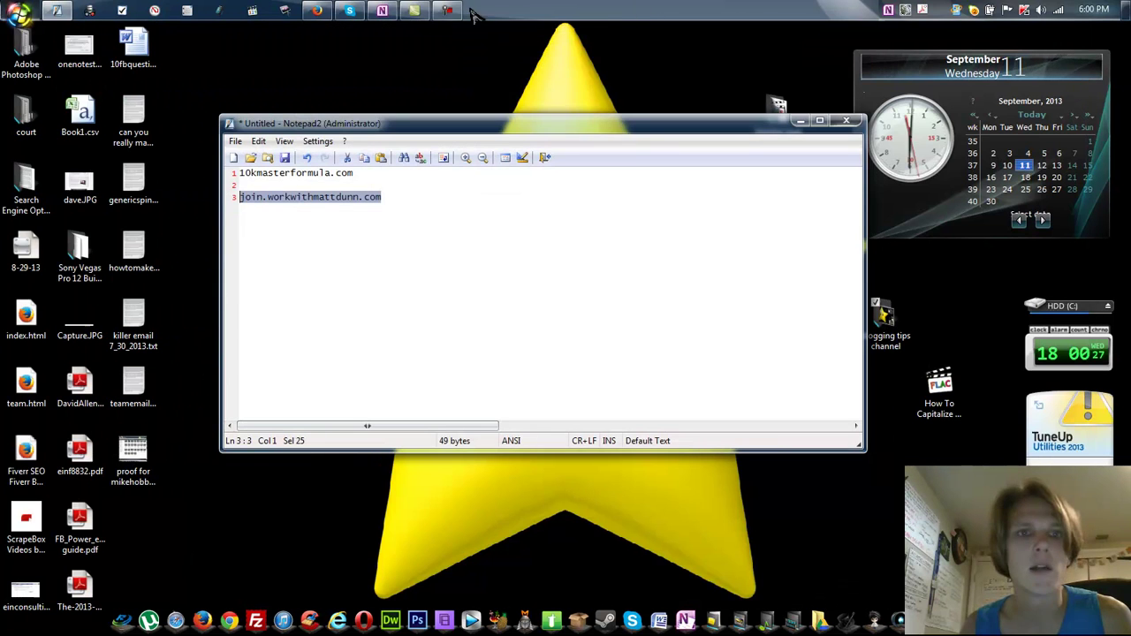
pyautogui.click(382, 10)
pyautogui.scroll(3, 601, 344)
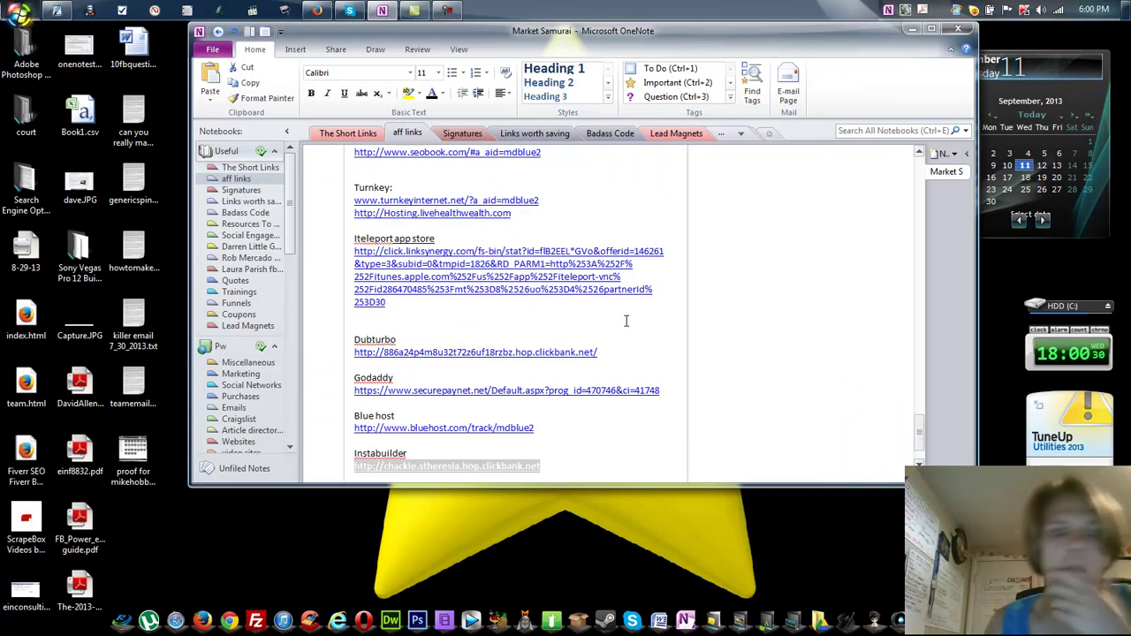
pyautogui.scroll(20, 439, 338)
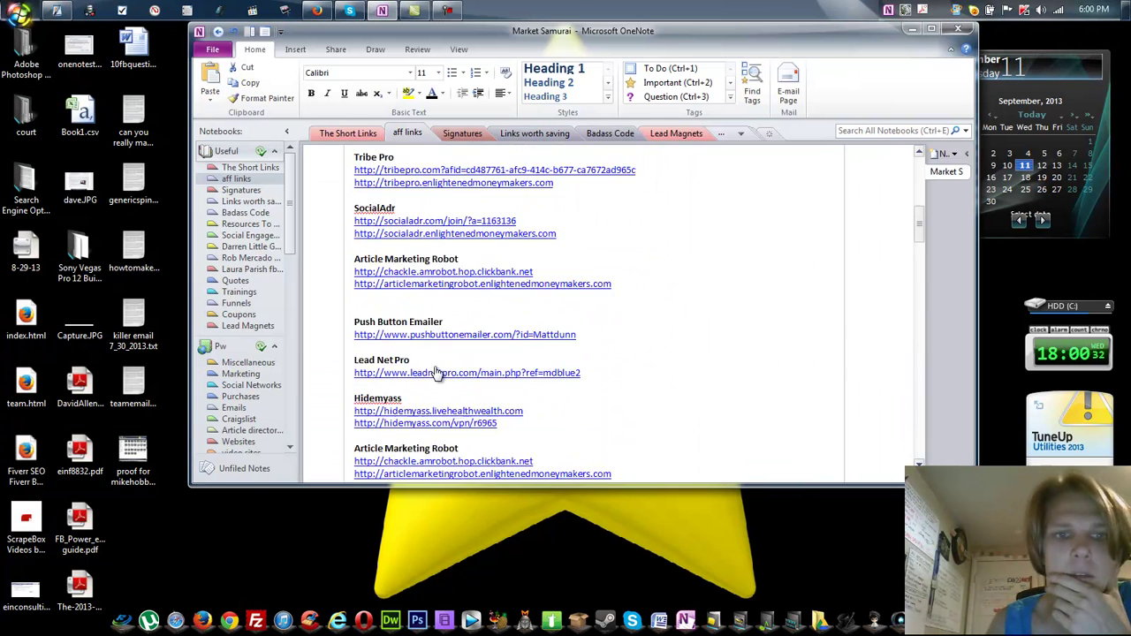
pyautogui.scroll(-12, 432, 388)
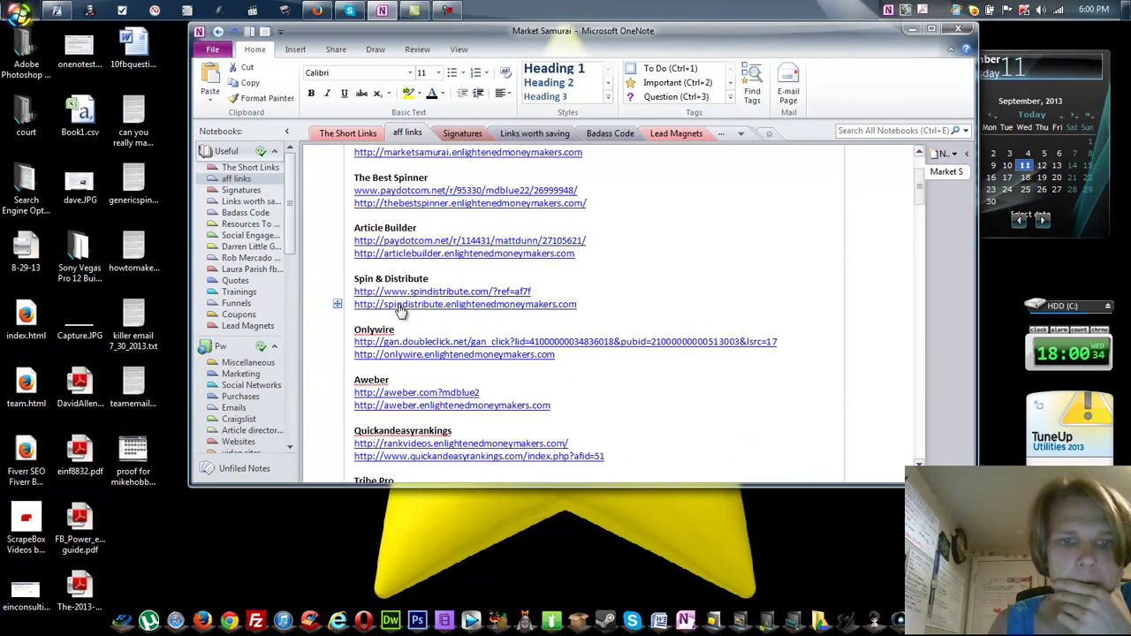
pyautogui.scroll(-15, 393, 311)
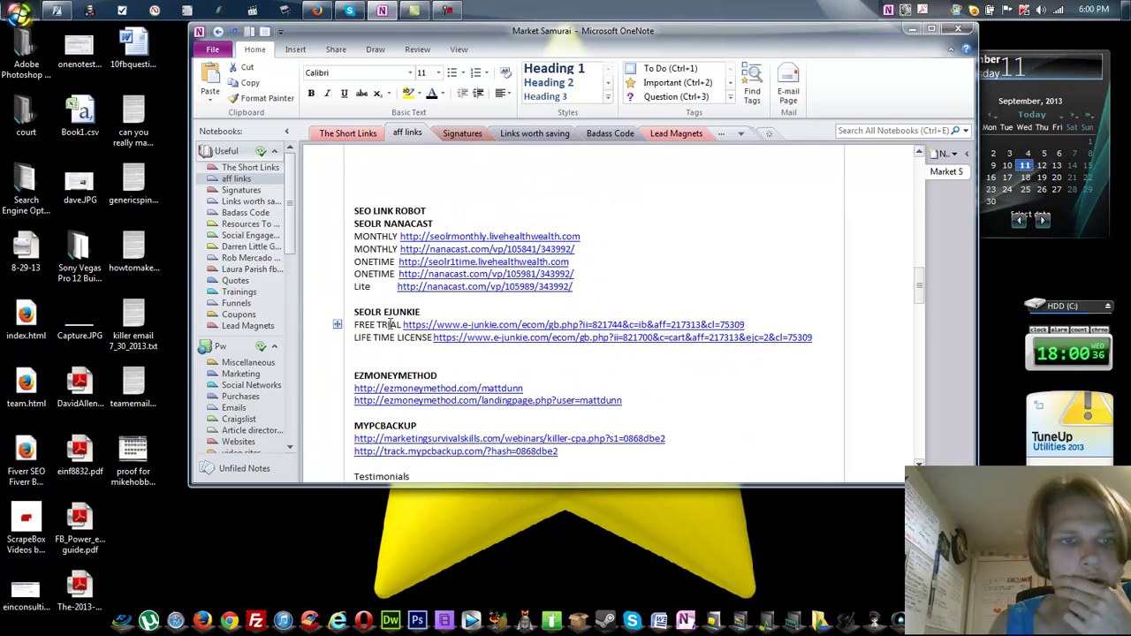
pyautogui.click(251, 167)
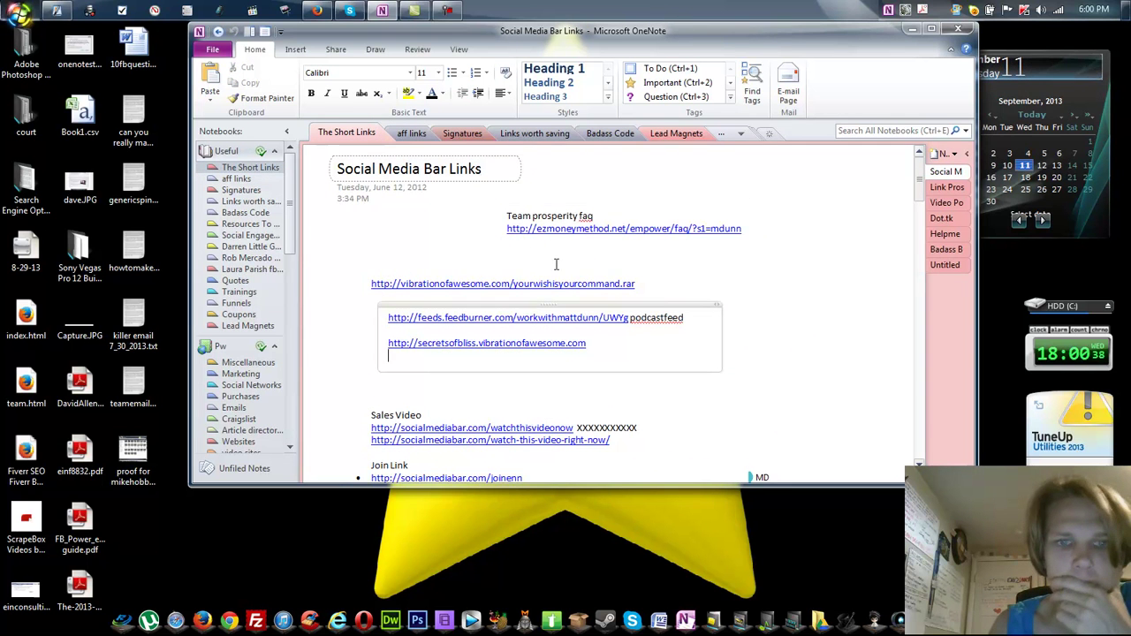
pyautogui.scroll(-10, 468, 372)
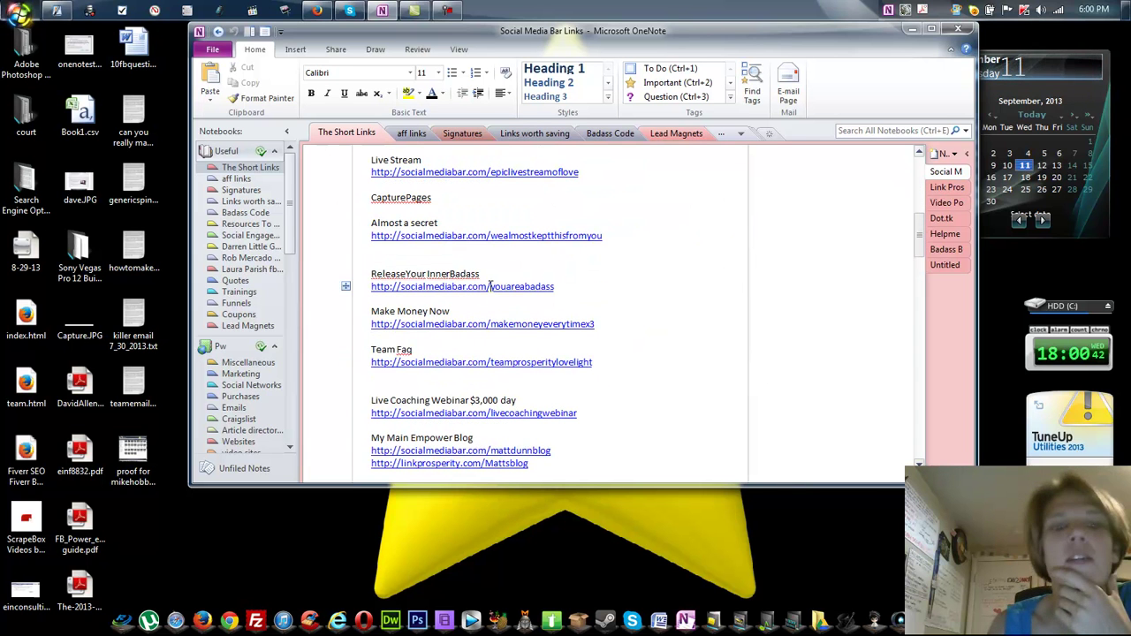
pyautogui.scroll(-16, 522, 304)
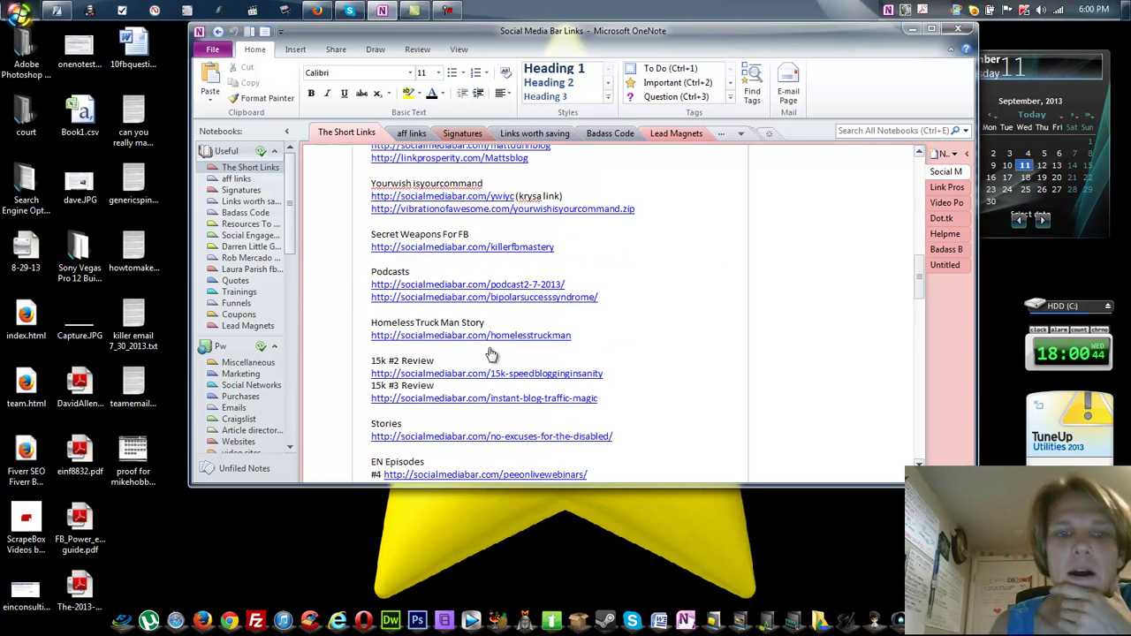
pyautogui.scroll(20, 518, 393)
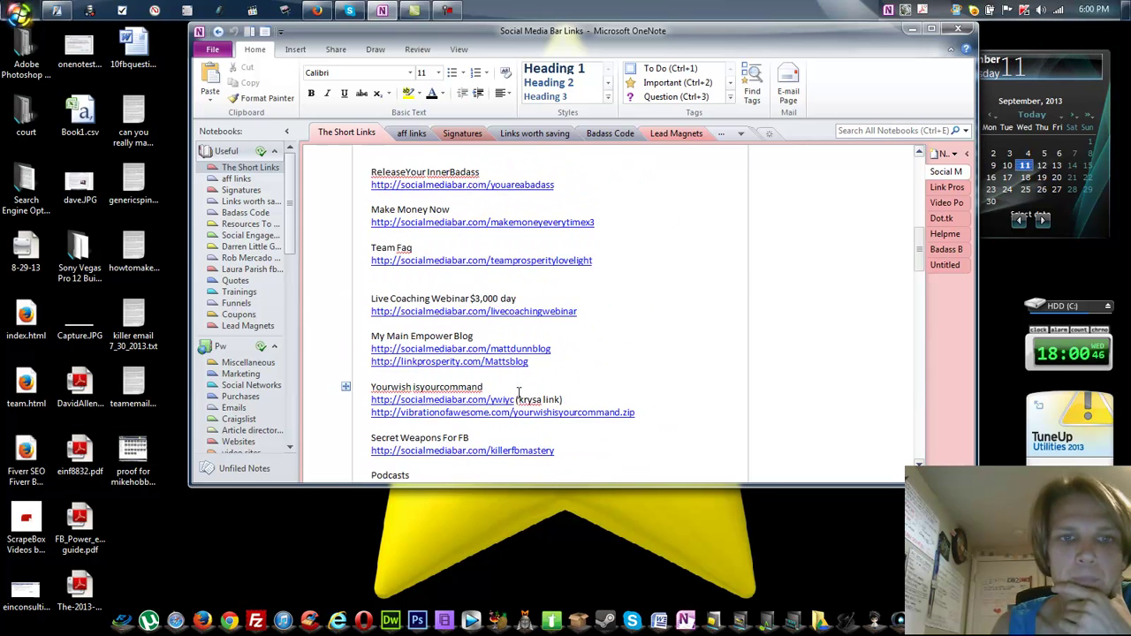
pyautogui.scroll(-4, 517, 393)
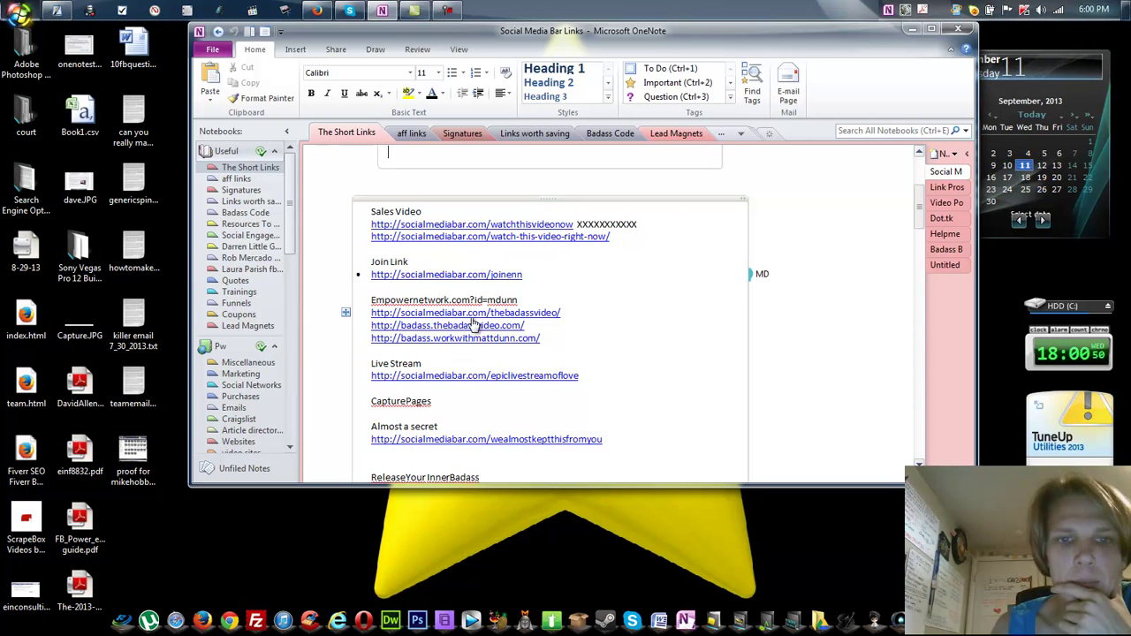
pyautogui.scroll(-1, 449, 344)
pyautogui.scroll(-5, 399, 329)
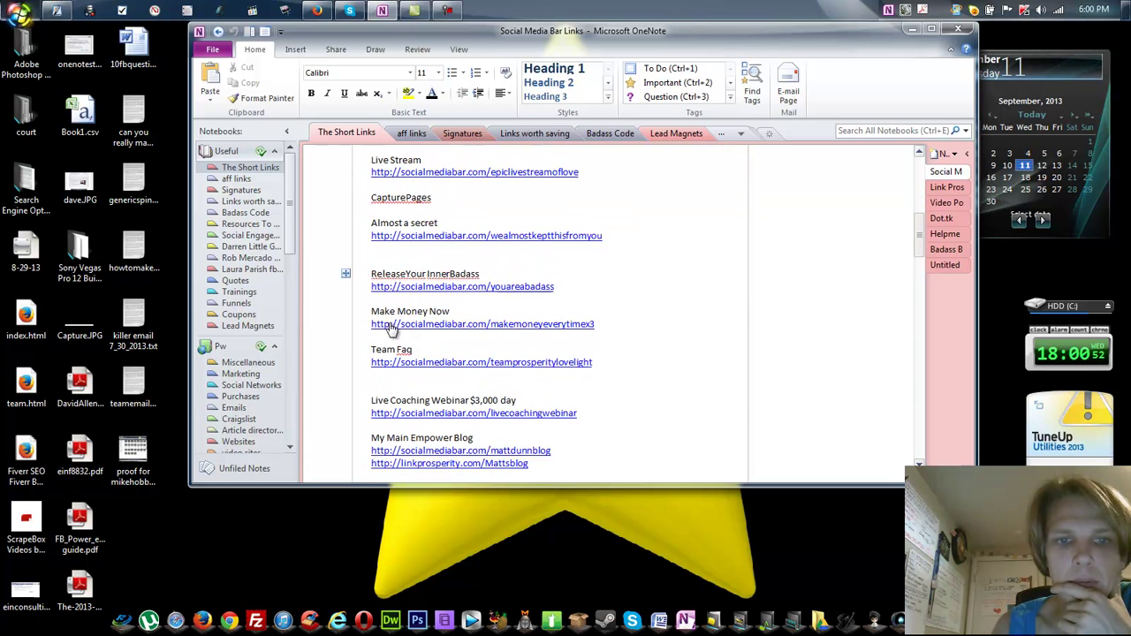
pyautogui.scroll(-2, 426, 337)
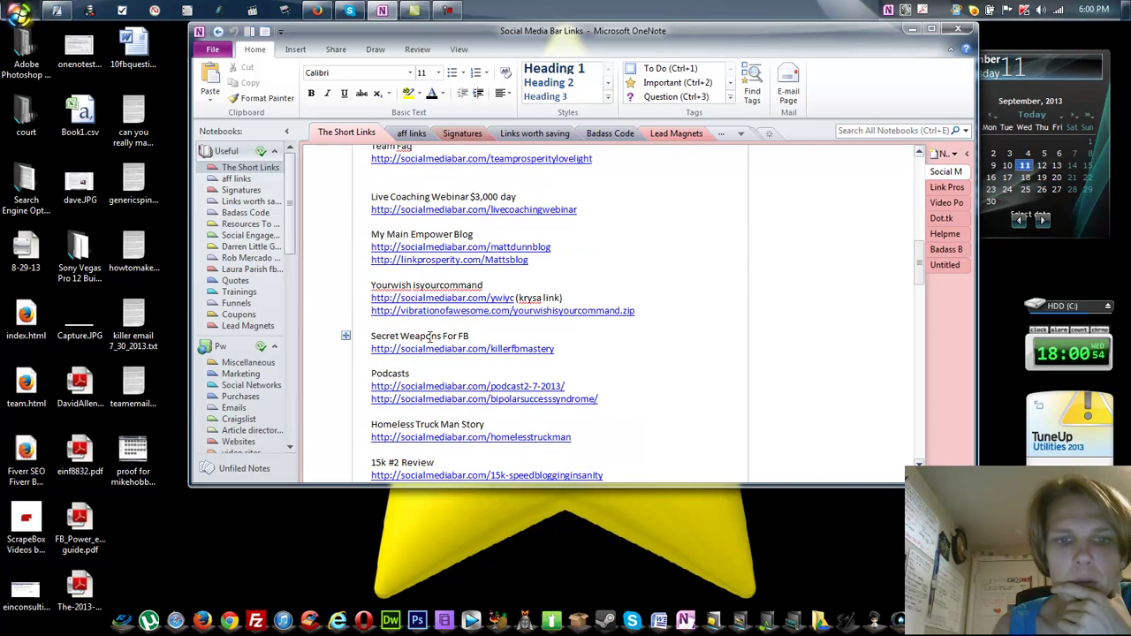
# - Minimize OneNote, check the 10kmasterformula.com and line 3 addresses in Notepad2, then minimize Notepad2
pyautogui.click(911, 29)
pyautogui.click(368, 244)
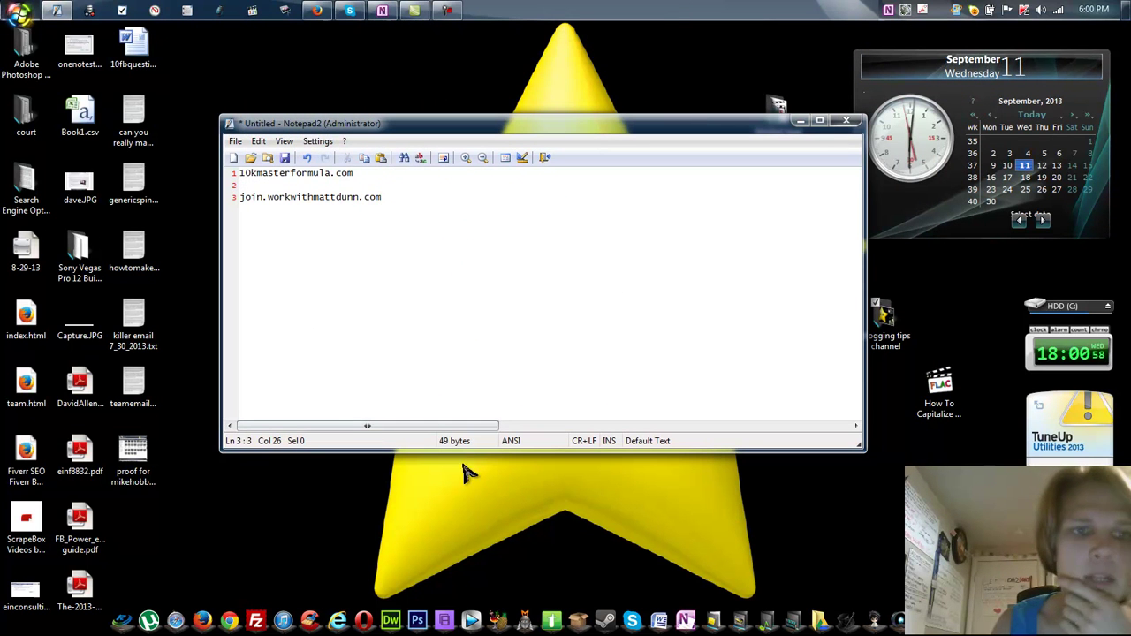
pyautogui.click(381, 245)
pyautogui.click(298, 172)
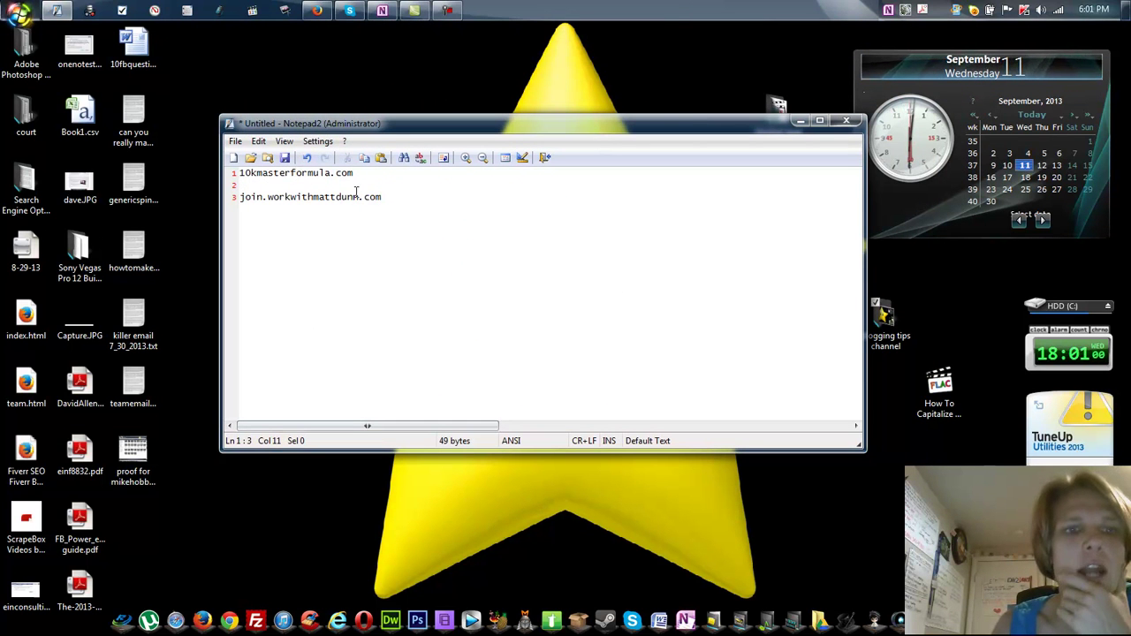
pyautogui.click(350, 184)
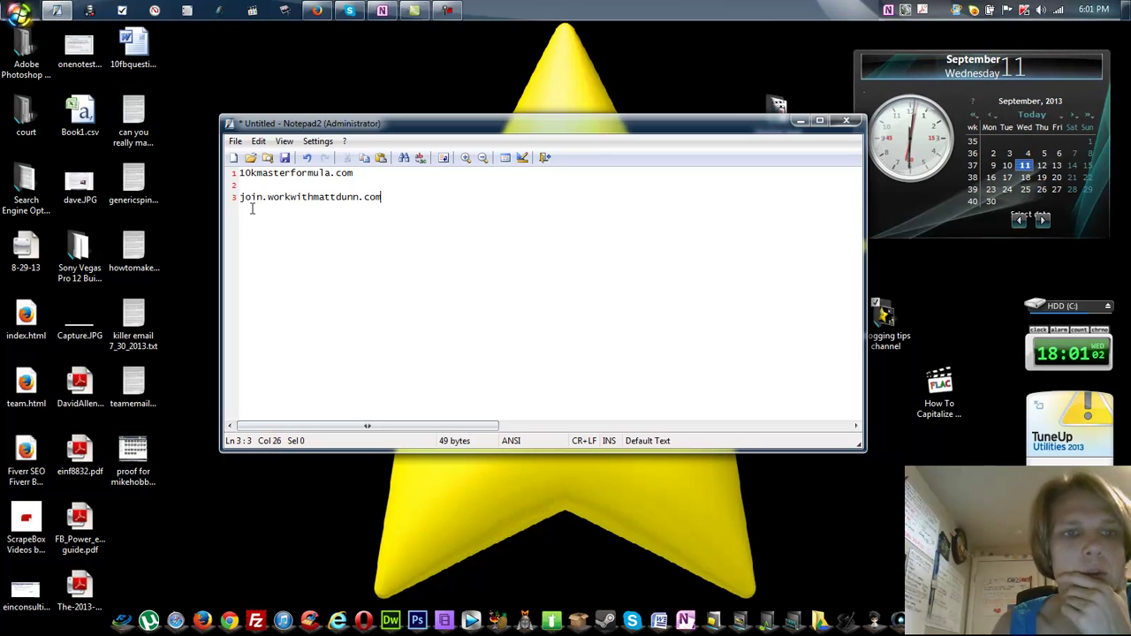
pyautogui.moveTo(385, 197); pyautogui.dragTo(234, 199)
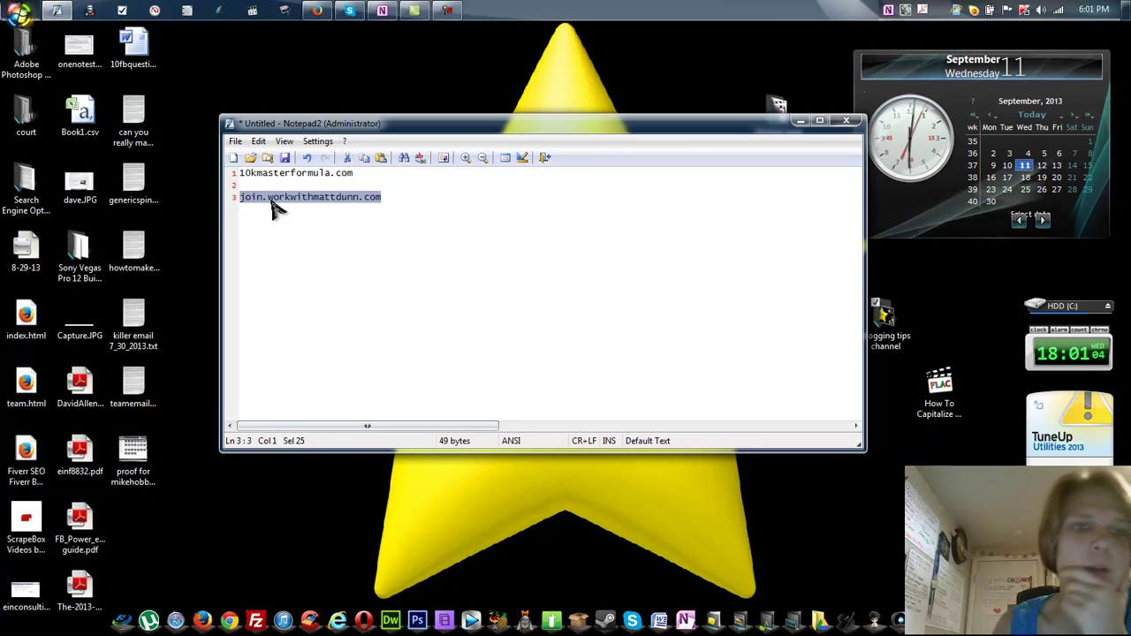
pyautogui.click(404, 248)
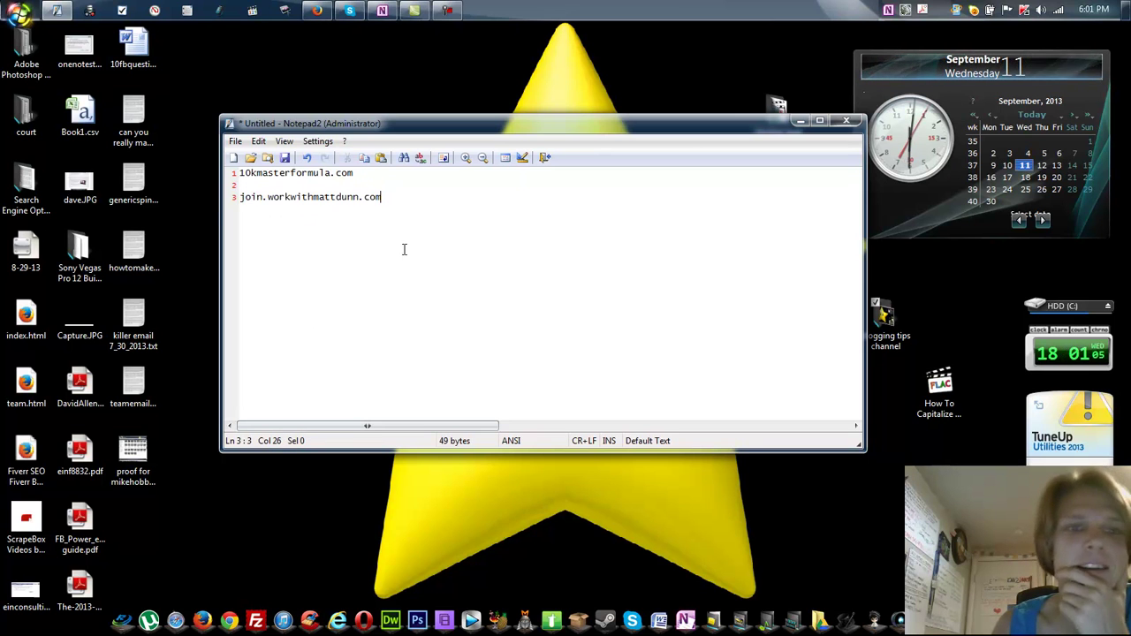
pyautogui.click(797, 122)
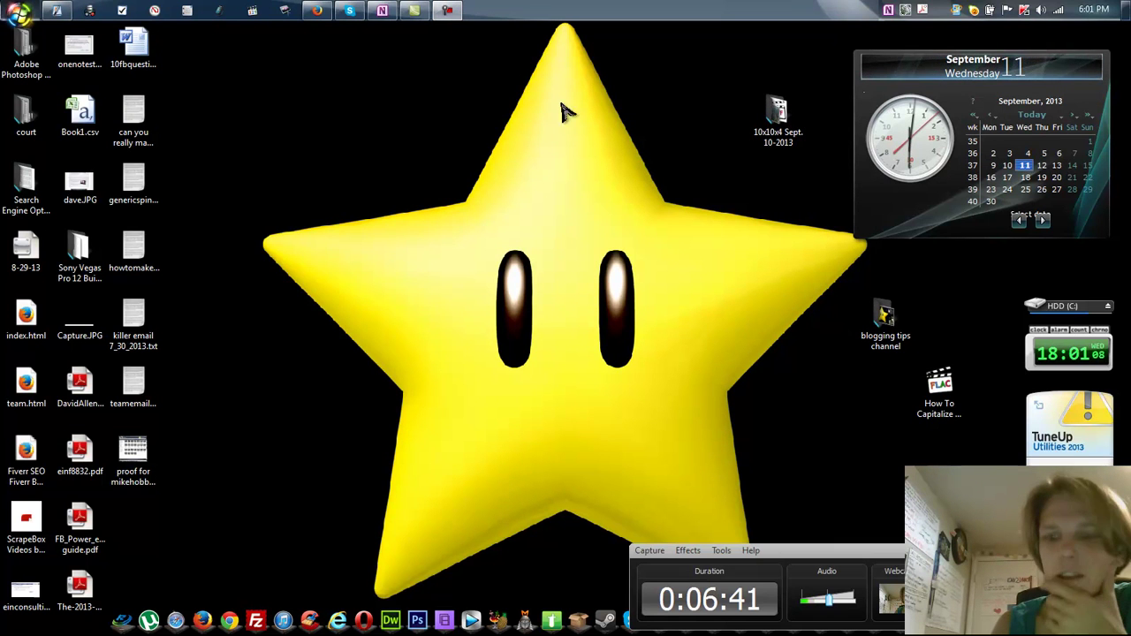